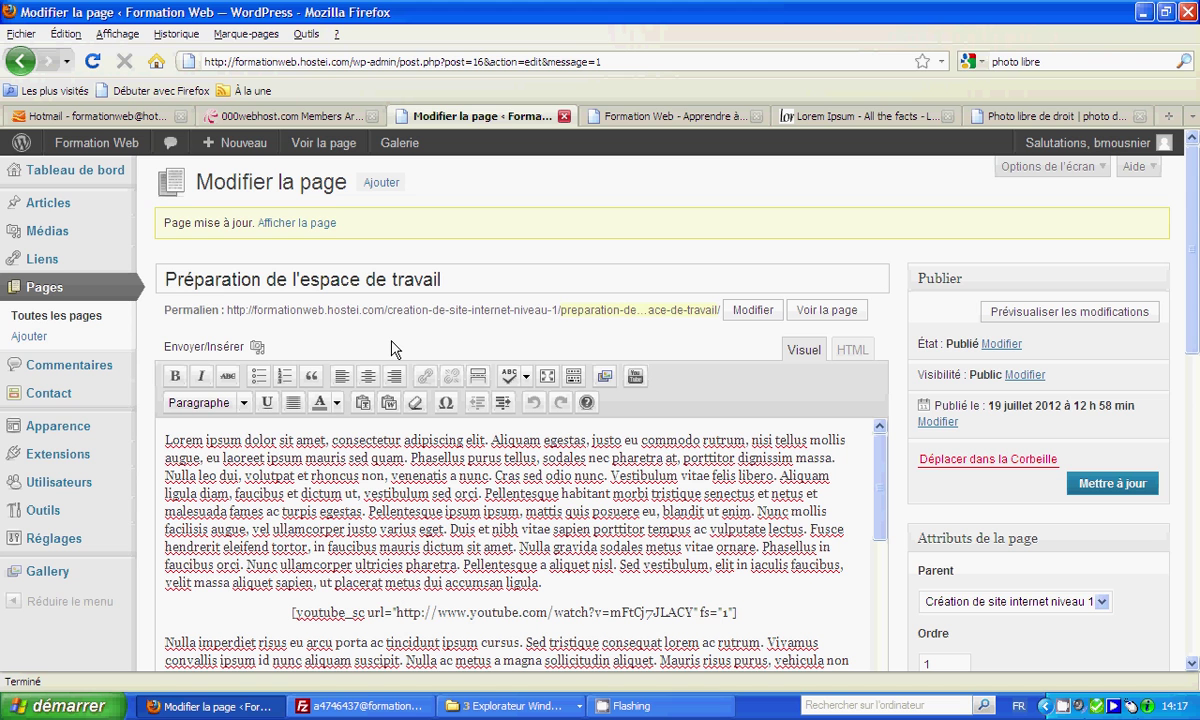
- Load the public site's home page at formationweb.hostei.com and examine the articles it displays
{"action": "left_click", "coordinate": [640, 116]}
{"action": "left_click", "coordinate": [314, 57]}
{"action": "key", "text": "Return"}
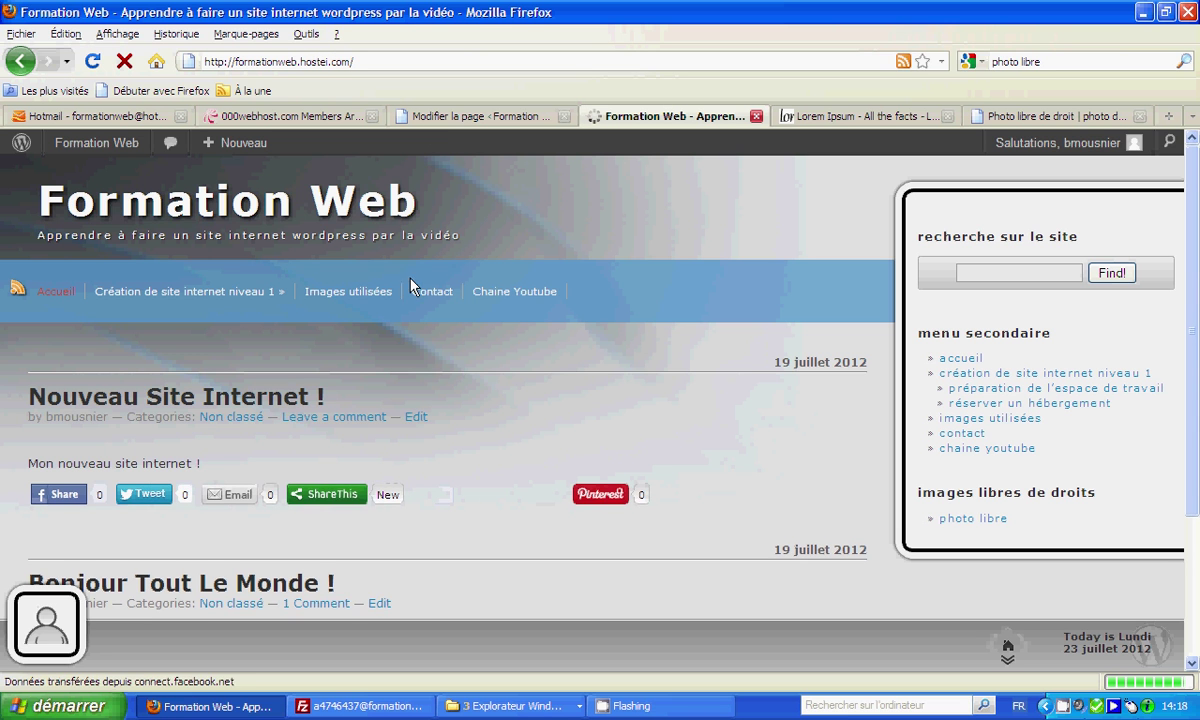
{"action": "scroll", "coordinate": [403, 288], "scroll_direction": "down", "scroll_amount": 3}
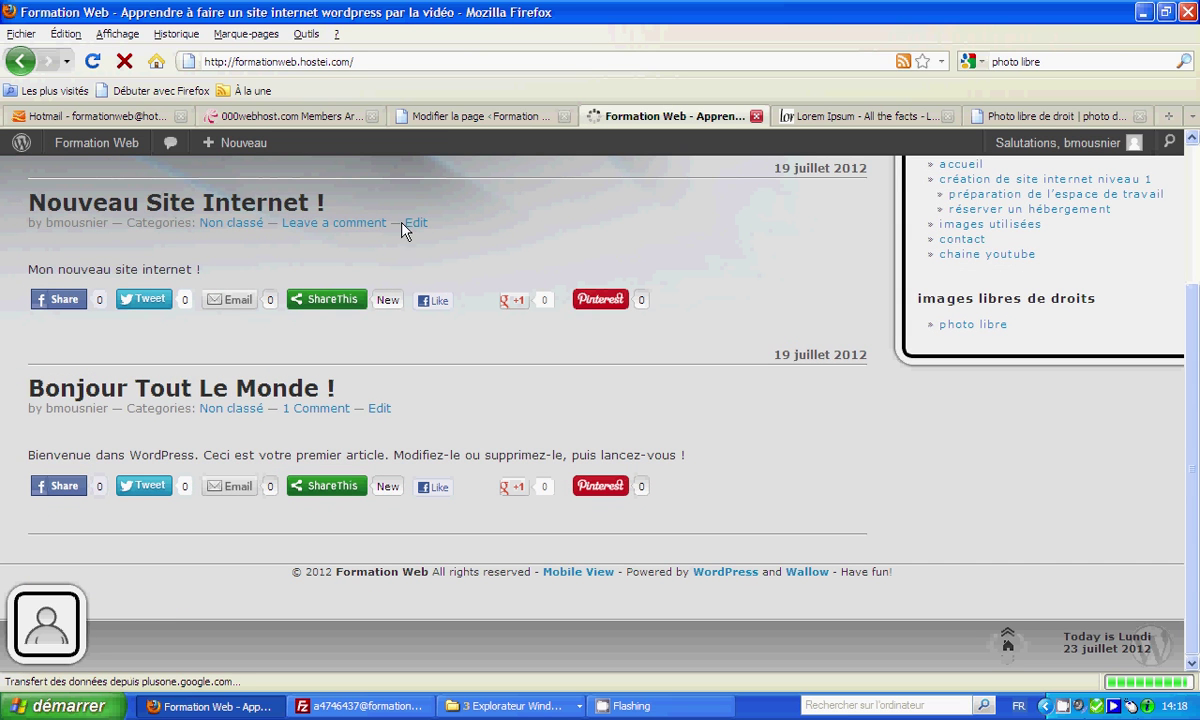
{"action": "scroll", "coordinate": [420, 348], "scroll_direction": "up", "scroll_amount": 3}
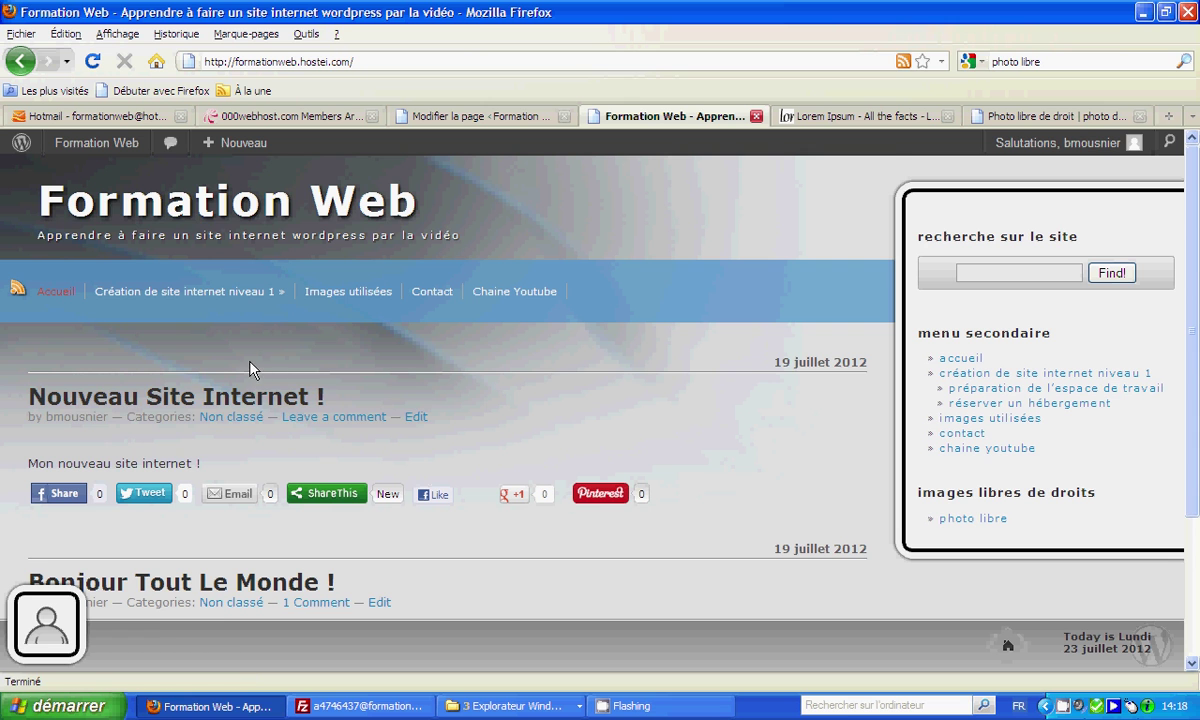
{"action": "scroll", "coordinate": [805, 390], "scroll_direction": "down", "scroll_amount": 5}
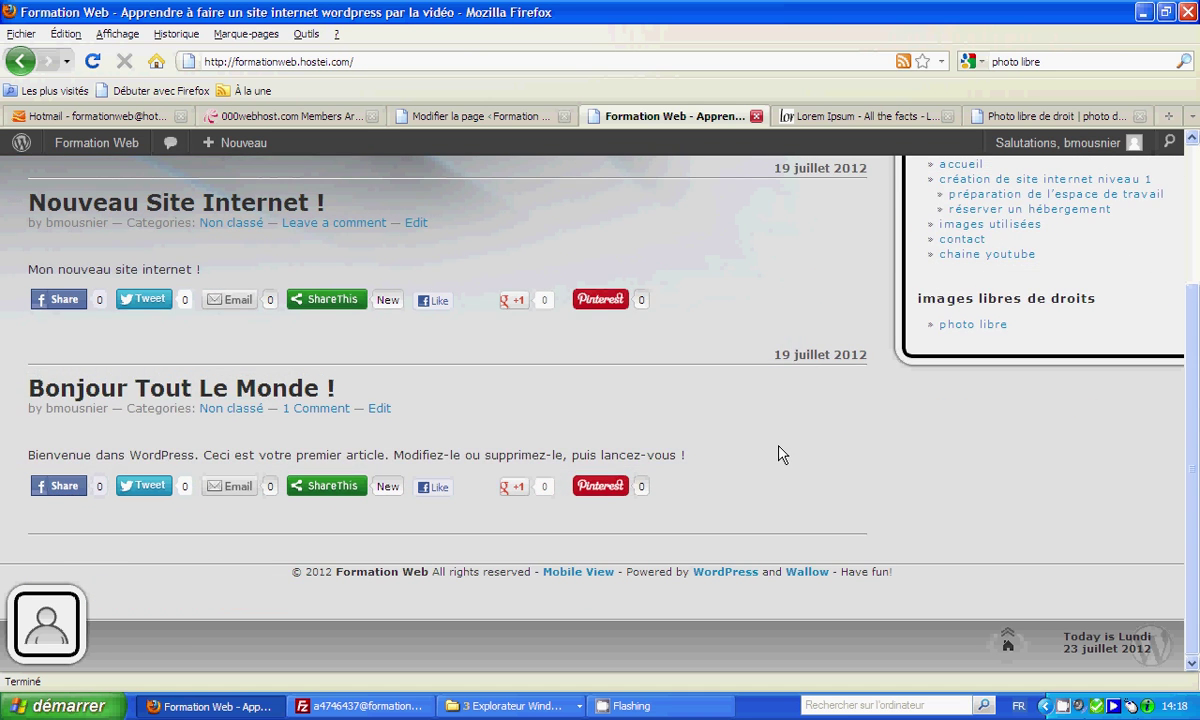
{"action": "scroll", "coordinate": [765, 470], "scroll_direction": "up", "scroll_amount": 3}
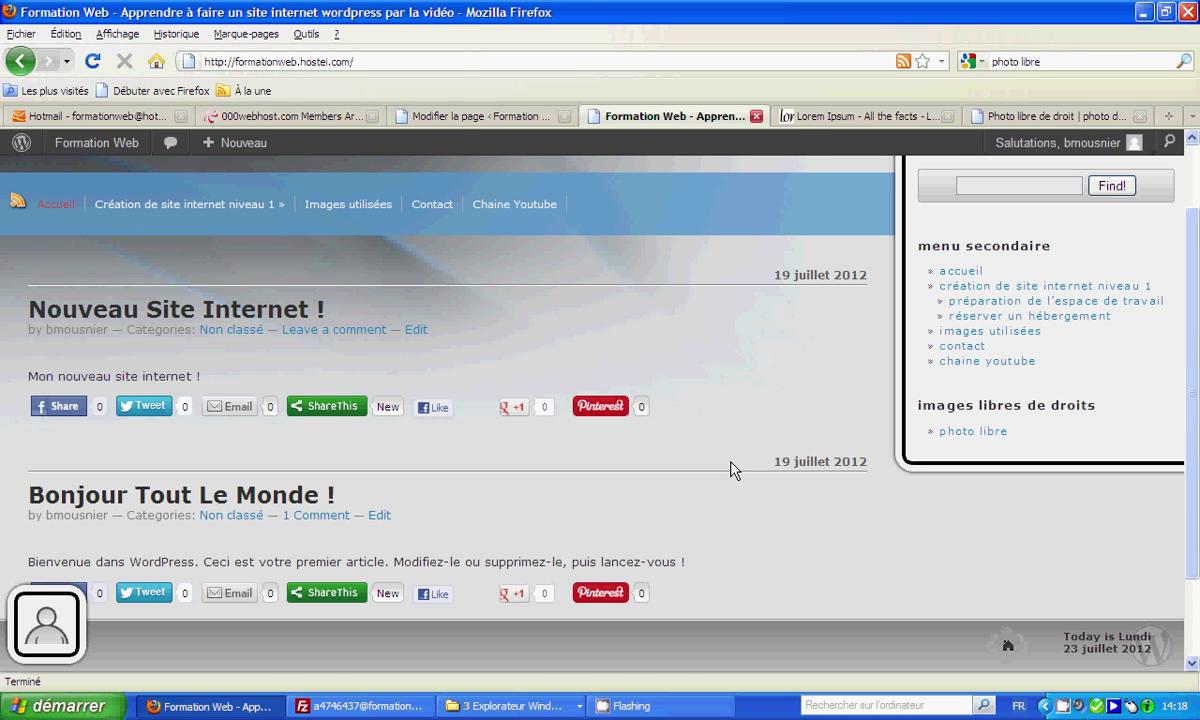
- Start a new page in the WordPress administration and title it "Accueil"
{"action": "left_click", "coordinate": [457, 116]}
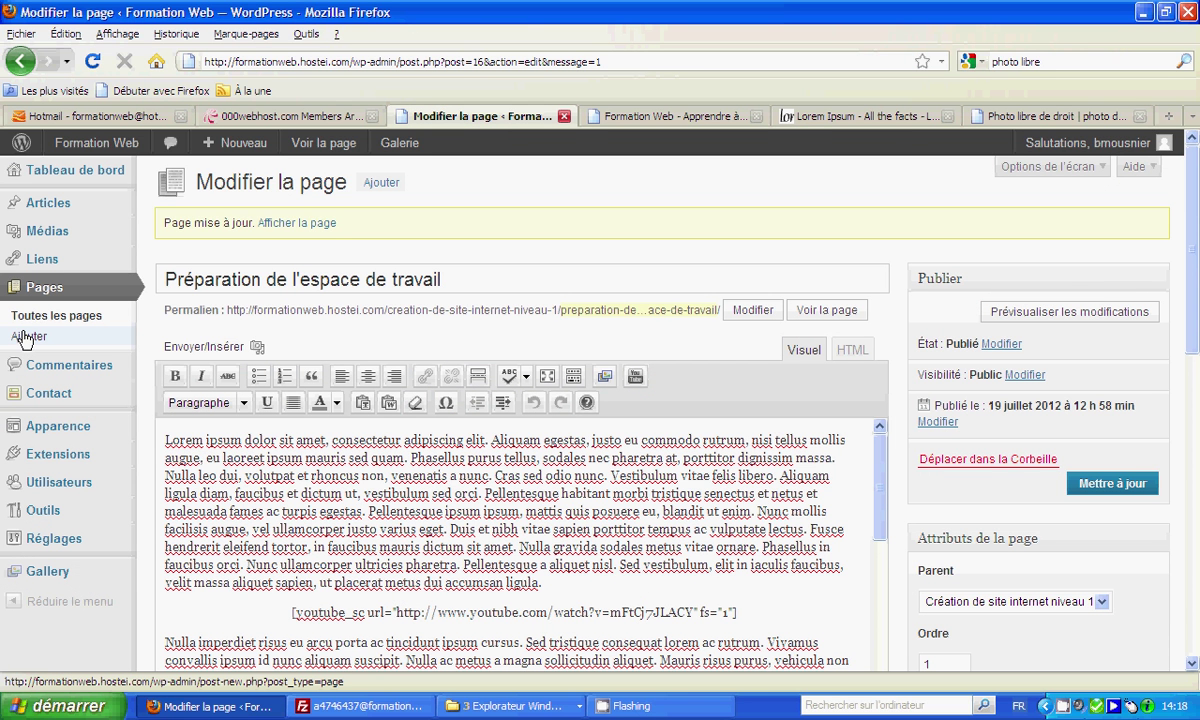
{"action": "left_click", "coordinate": [24, 338]}
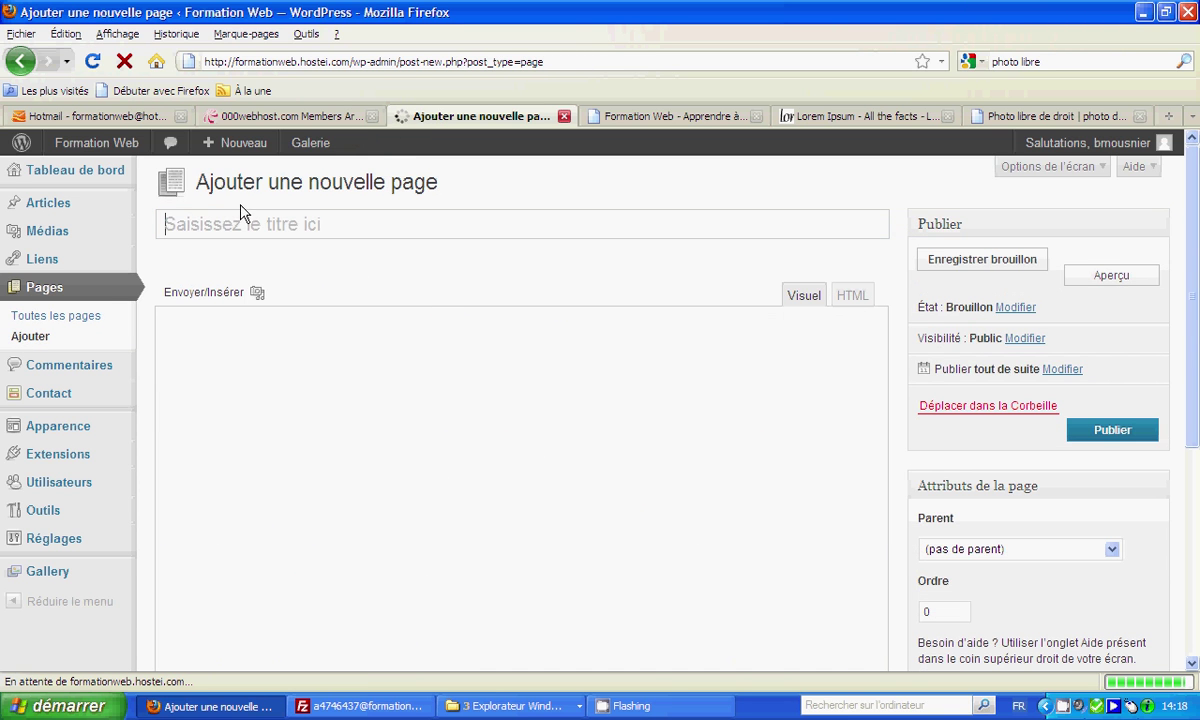
{"action": "type", "text": "ccueil"}
{"action": "key", "text": "BackSpace"}
{"action": "key", "text": "BackSpace"}
{"action": "key", "text": "BackSpace"}
{"action": "key", "text": "BackSpace"}
{"action": "key", "text": "BackSpace"}
{"action": "key", "text": "BackSpace"}
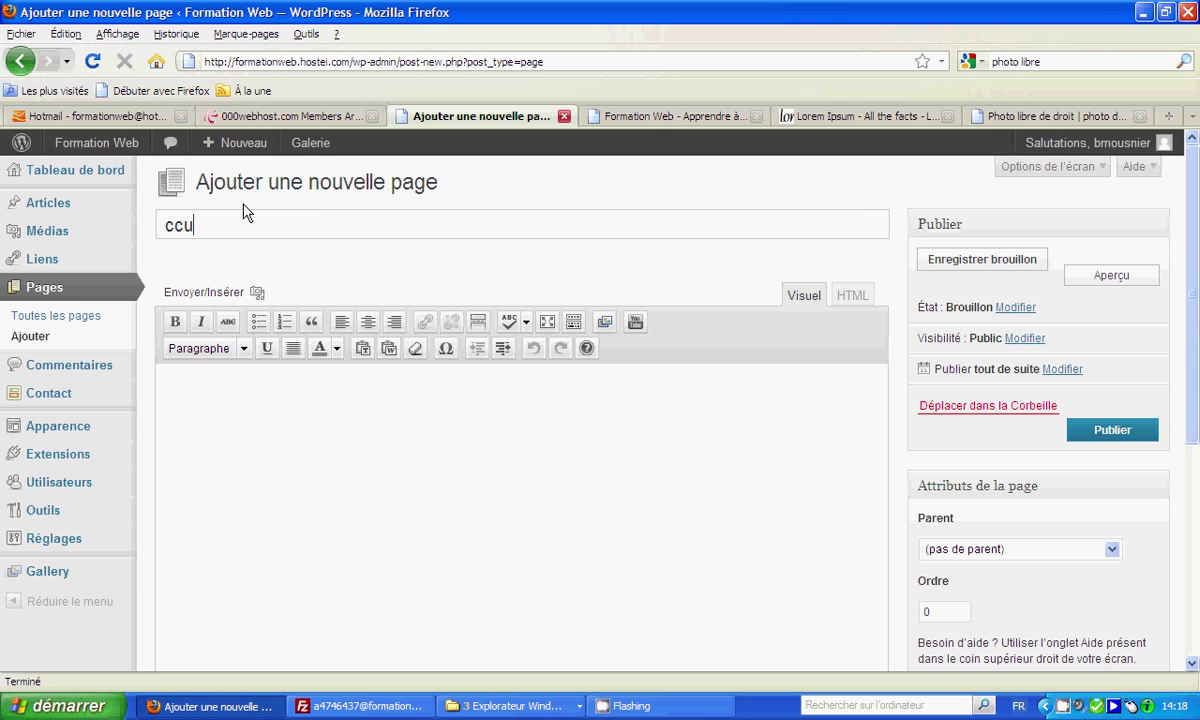
{"action": "type", "text": "Accue"}
{"action": "key", "text": "Tab"}
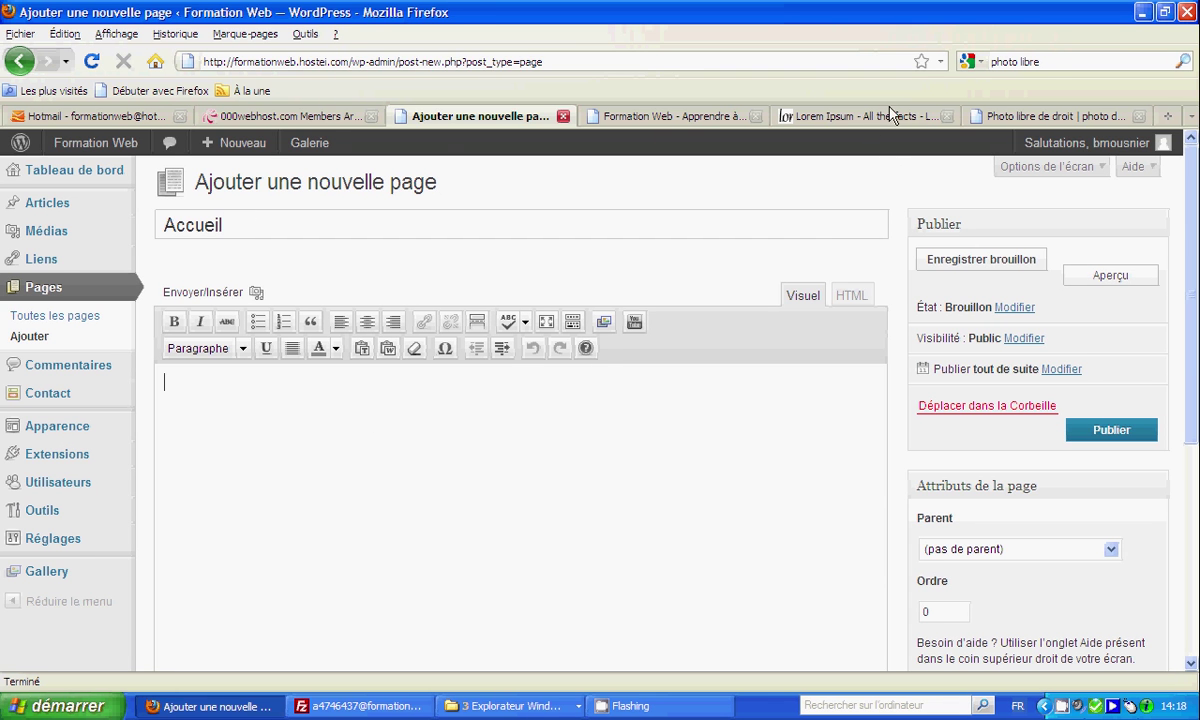
- Paste the copied Lorem Ipsum paragraphs from the Lipsum site into the Accueil page's body
{"action": "left_click", "coordinate": [890, 113]}
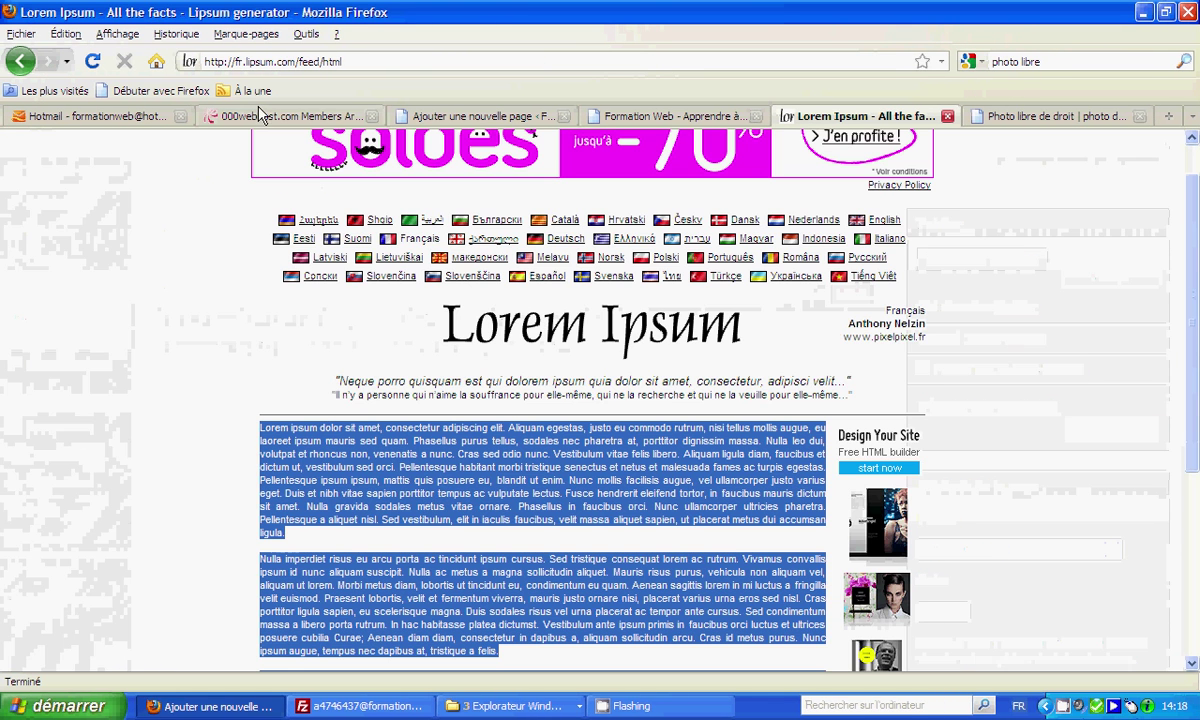
{"action": "left_click", "coordinate": [440, 116]}
{"action": "key", "text": "ctrl+v"}
{"action": "scroll", "coordinate": [250, 425], "scroll_direction": "up", "scroll_amount": 8}
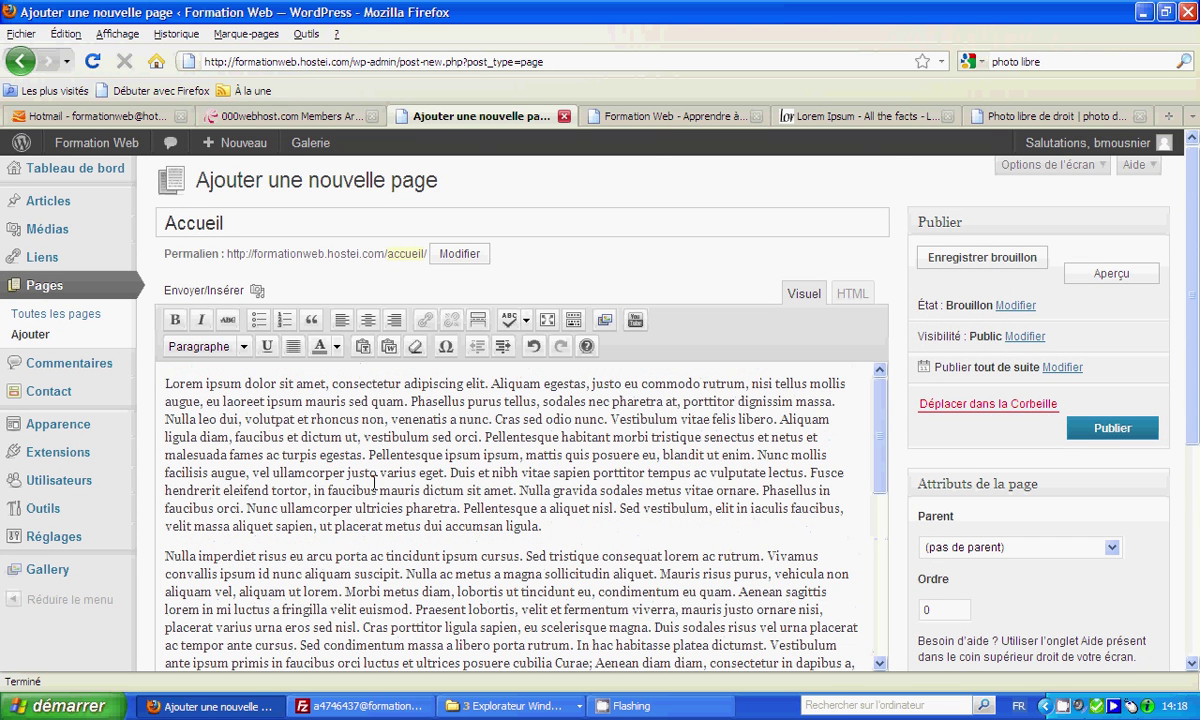
- Place the insertion point at the start of the body text and upload Rz_14.jpg from the galerie folder as a new media file
{"action": "left_click", "coordinate": [167, 384]}
{"action": "left_click", "coordinate": [256, 291]}
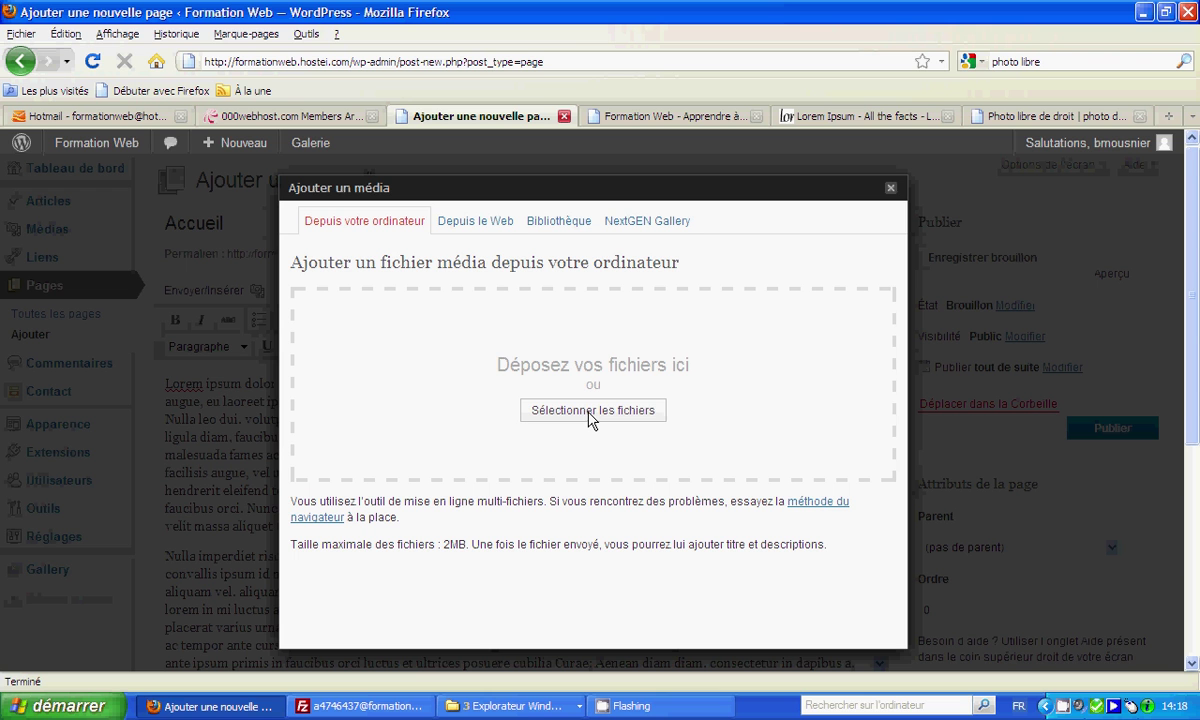
{"action": "left_click", "coordinate": [640, 413]}
{"action": "left_click", "coordinate": [494, 279]}
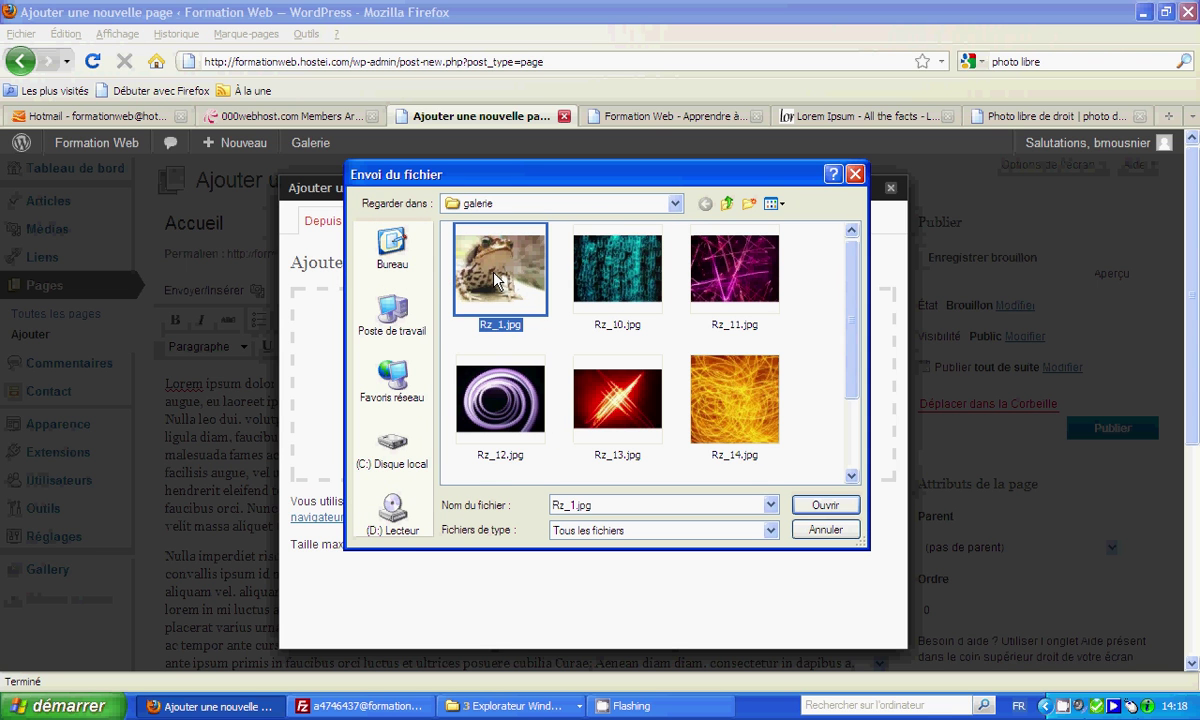
{"action": "left_click", "coordinate": [745, 390]}
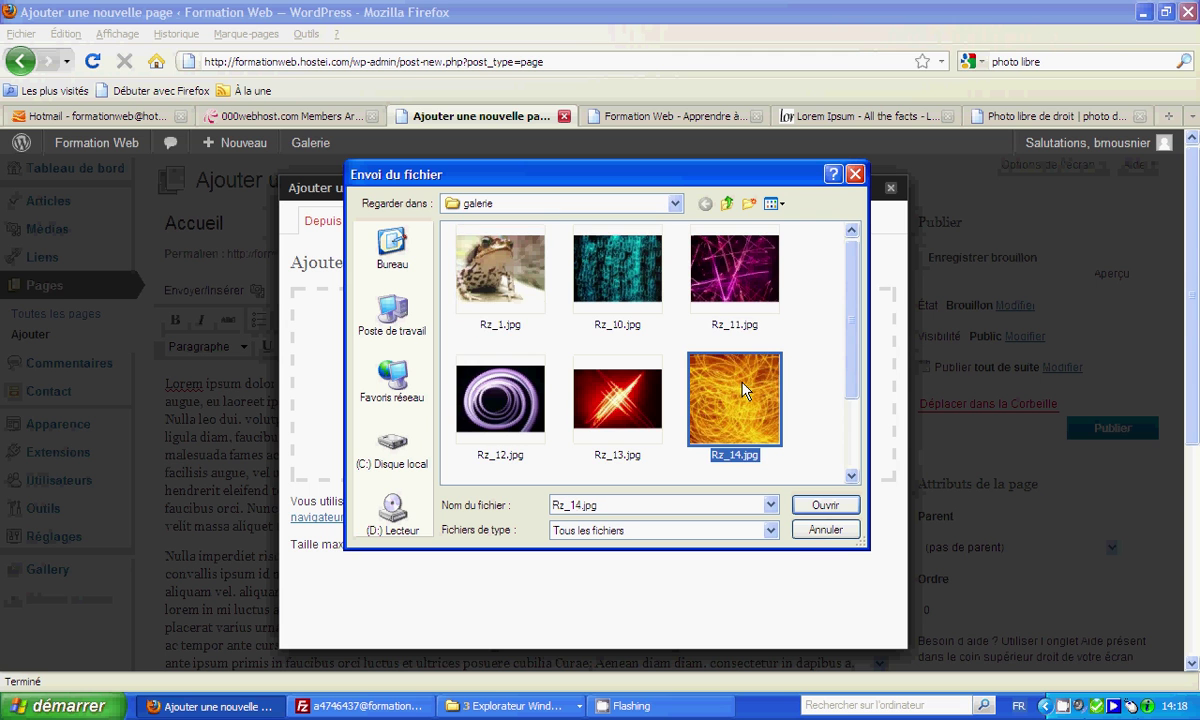
{"action": "scroll", "coordinate": [725, 392], "scroll_direction": "down", "scroll_amount": 2}
{"action": "left_click", "coordinate": [615, 410]}
{"action": "scroll", "coordinate": [745, 313], "scroll_direction": "up", "scroll_amount": 2}
{"action": "scroll", "coordinate": [745, 313], "scroll_direction": "down", "scroll_amount": 2}
{"action": "left_click", "coordinate": [690, 275]}
{"action": "scroll", "coordinate": [683, 273], "scroll_direction": "up", "scroll_amount": 2}
{"action": "double_click", "coordinate": [690, 385]}
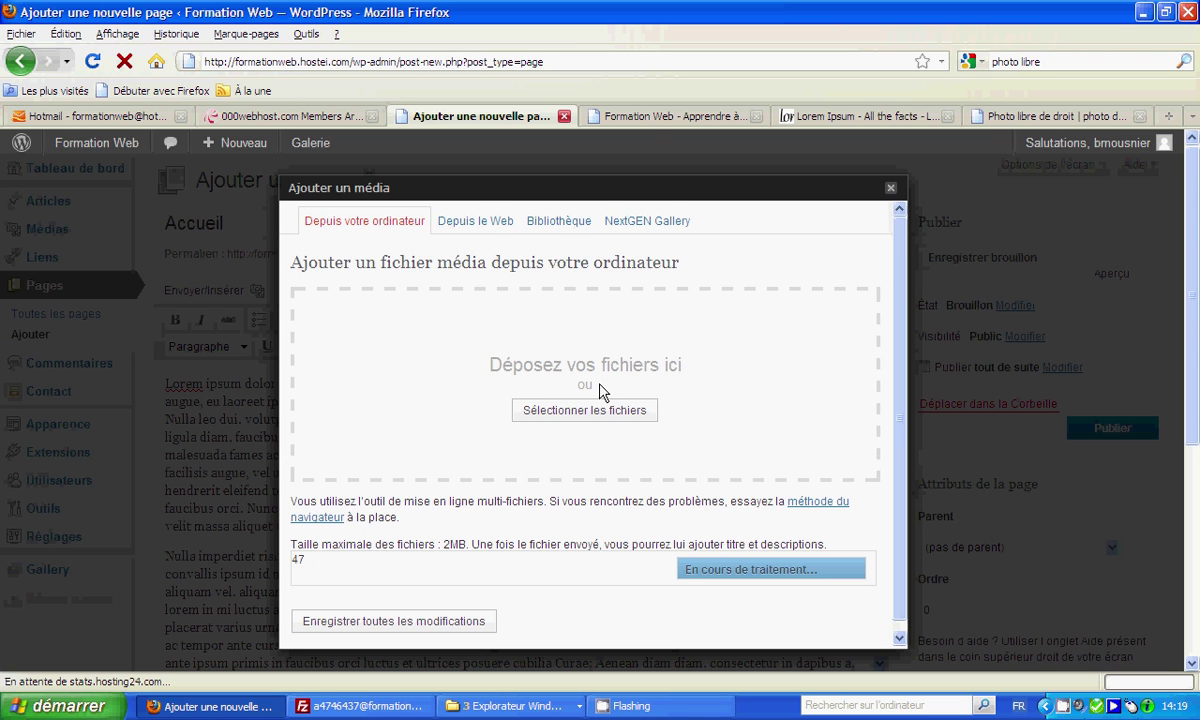
{"action": "scroll", "coordinate": [456, 464], "scroll_direction": "down", "scroll_amount": 1}
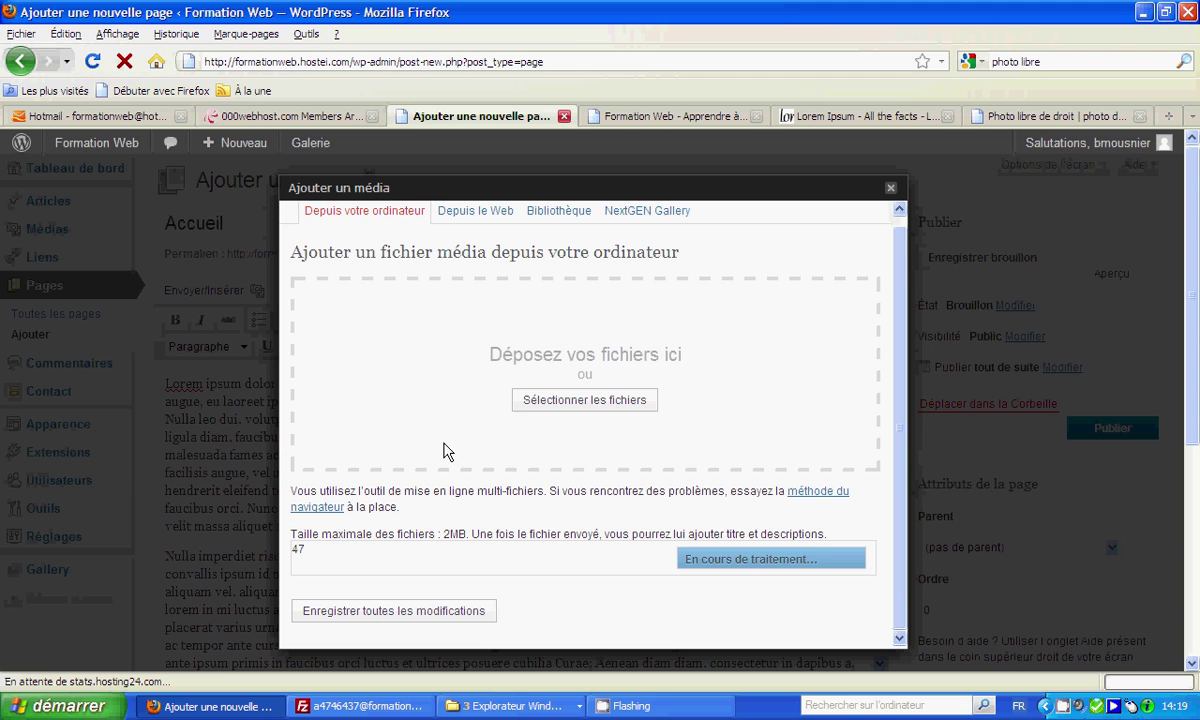
- Open the details of the uploaded Rz_14 image in the page's media gallery and set its title to "Accueil"
{"action": "left_click", "coordinate": [551, 215]}
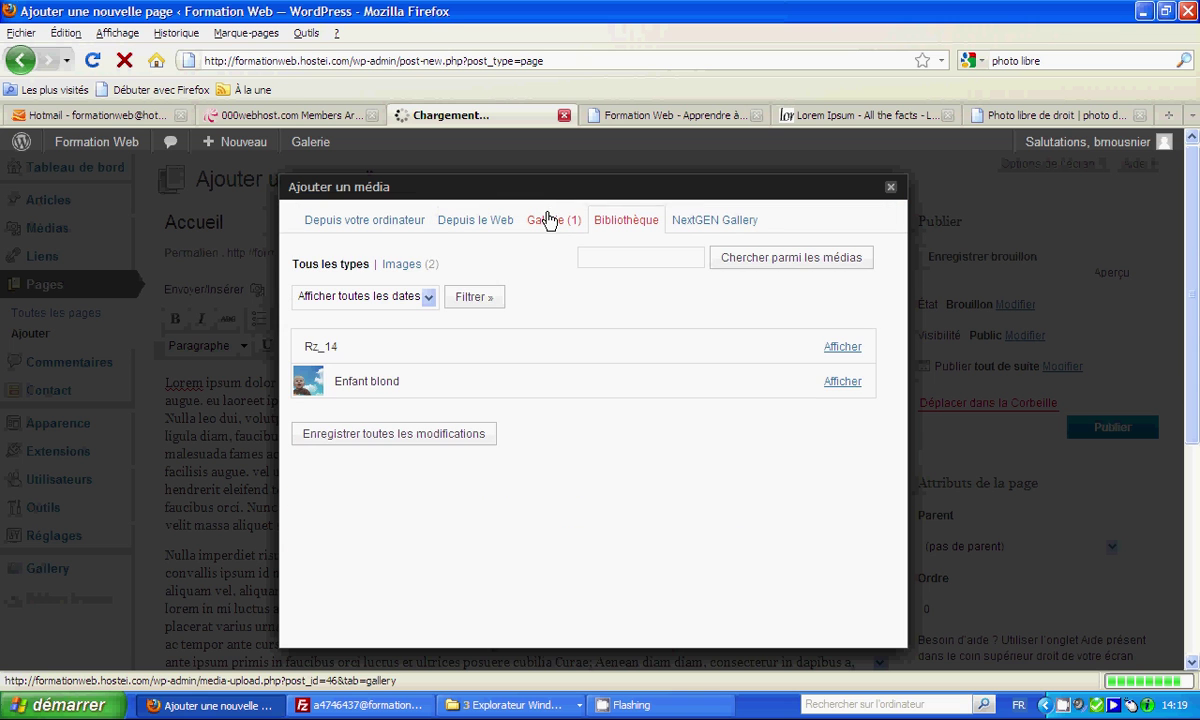
{"action": "left_click", "coordinate": [548, 219]}
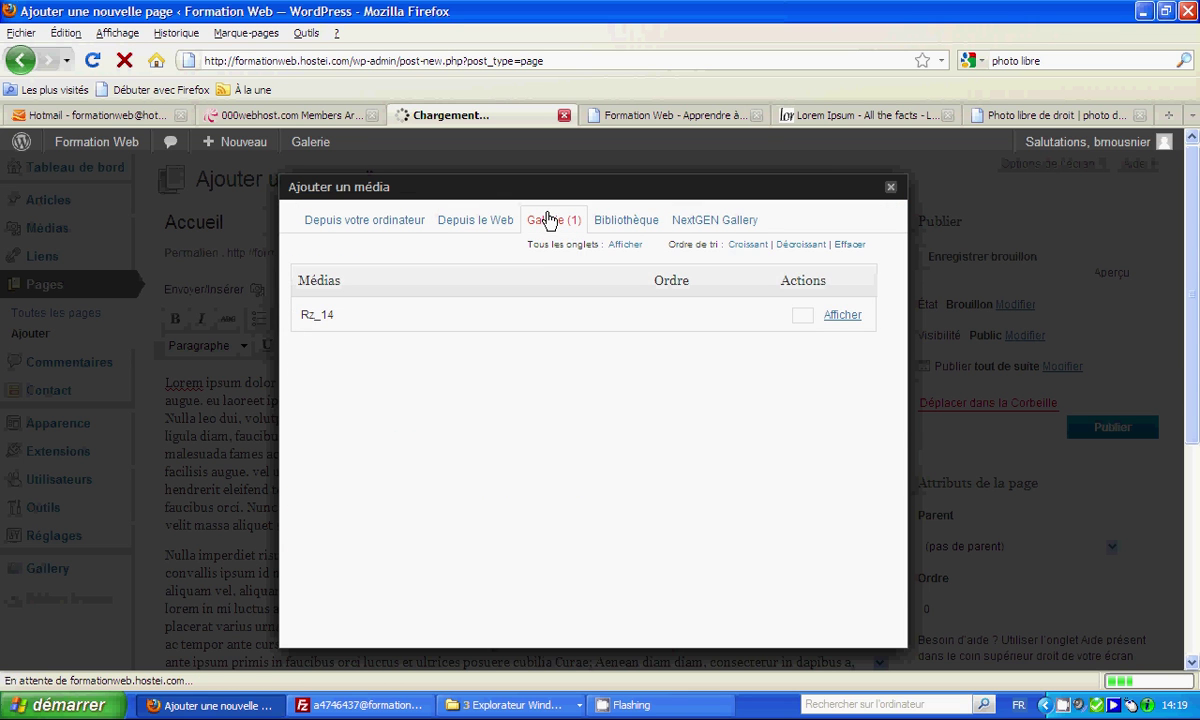
{"action": "scroll", "coordinate": [388, 423], "scroll_direction": "down", "scroll_amount": 5}
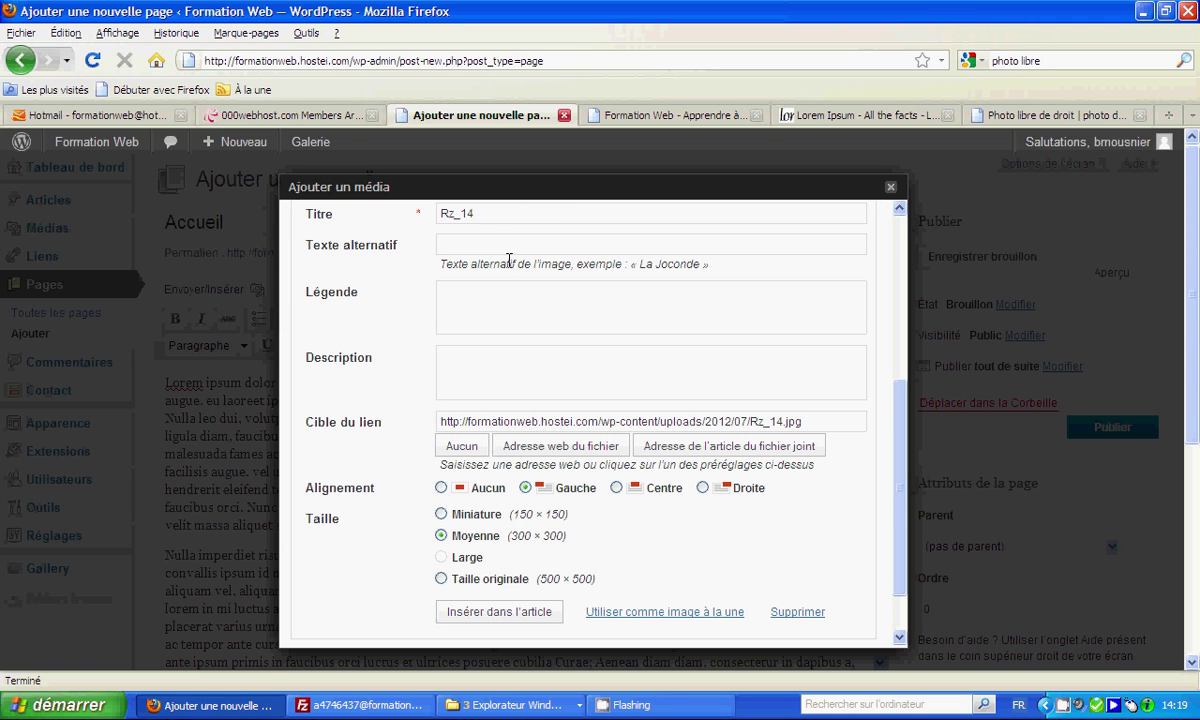
{"action": "left_click", "coordinate": [387, 205]}
{"action": "type", "text": "Accueil"}
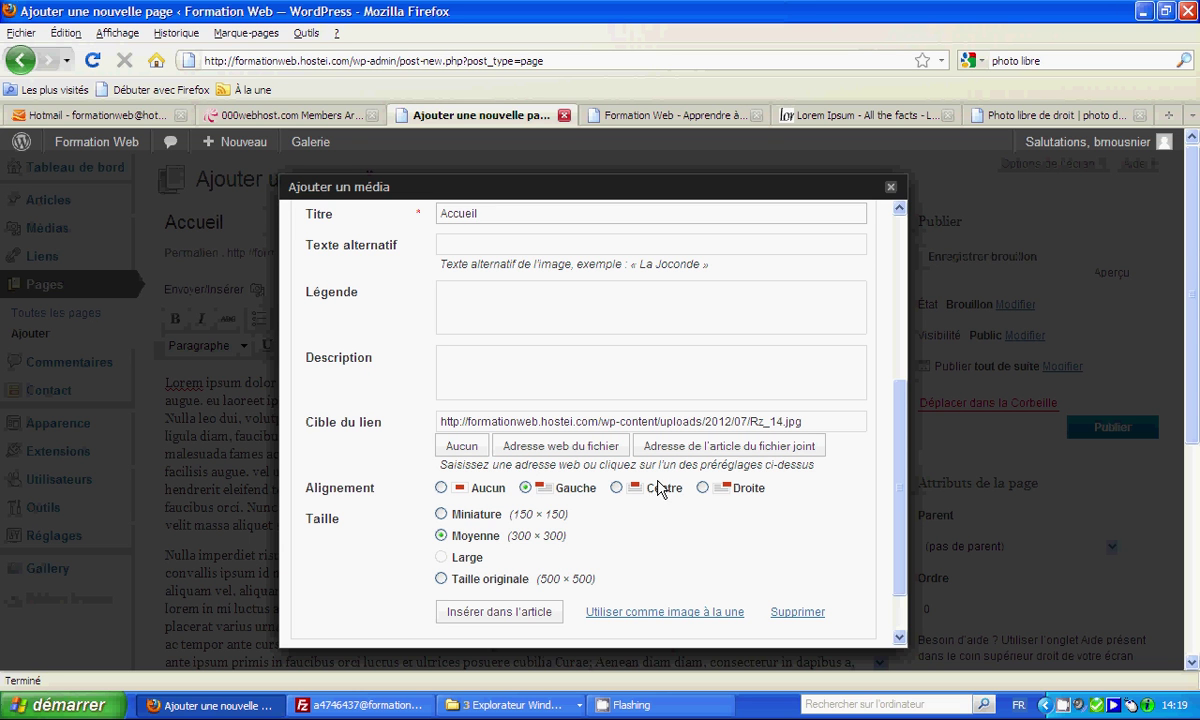
- Insert the image into the page with right alignment (Droite) and publish the page
{"action": "left_click", "coordinate": [703, 488]}
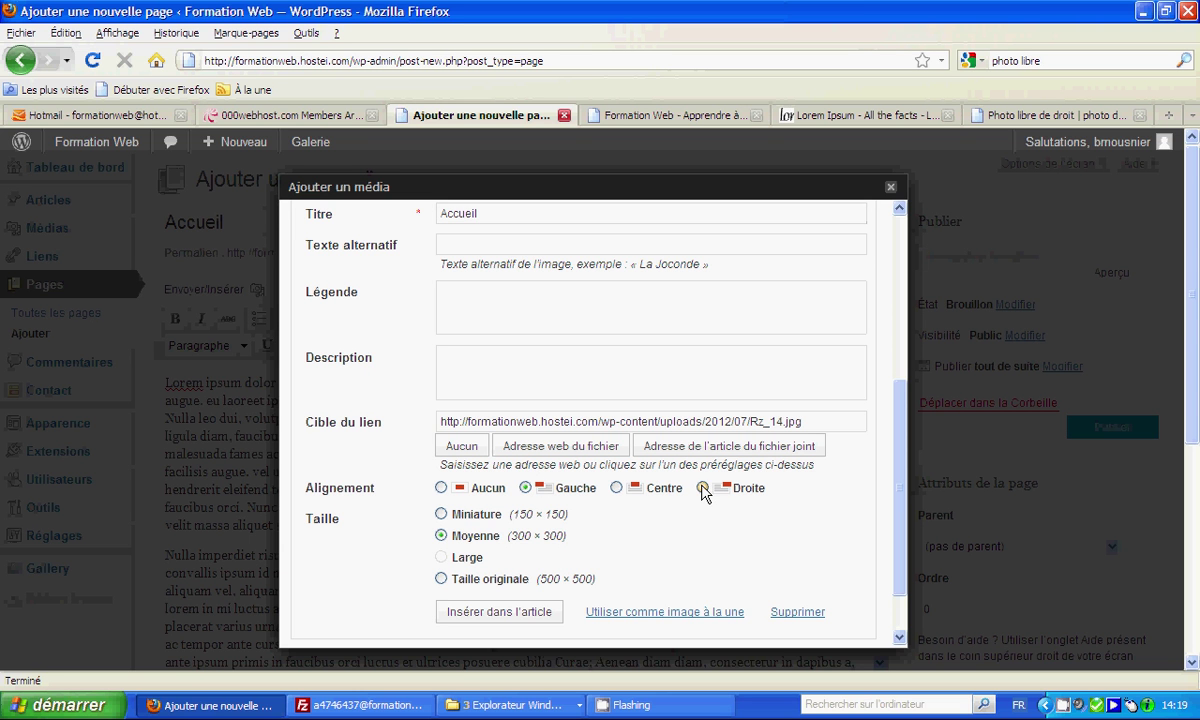
{"action": "left_click", "coordinate": [514, 615]}
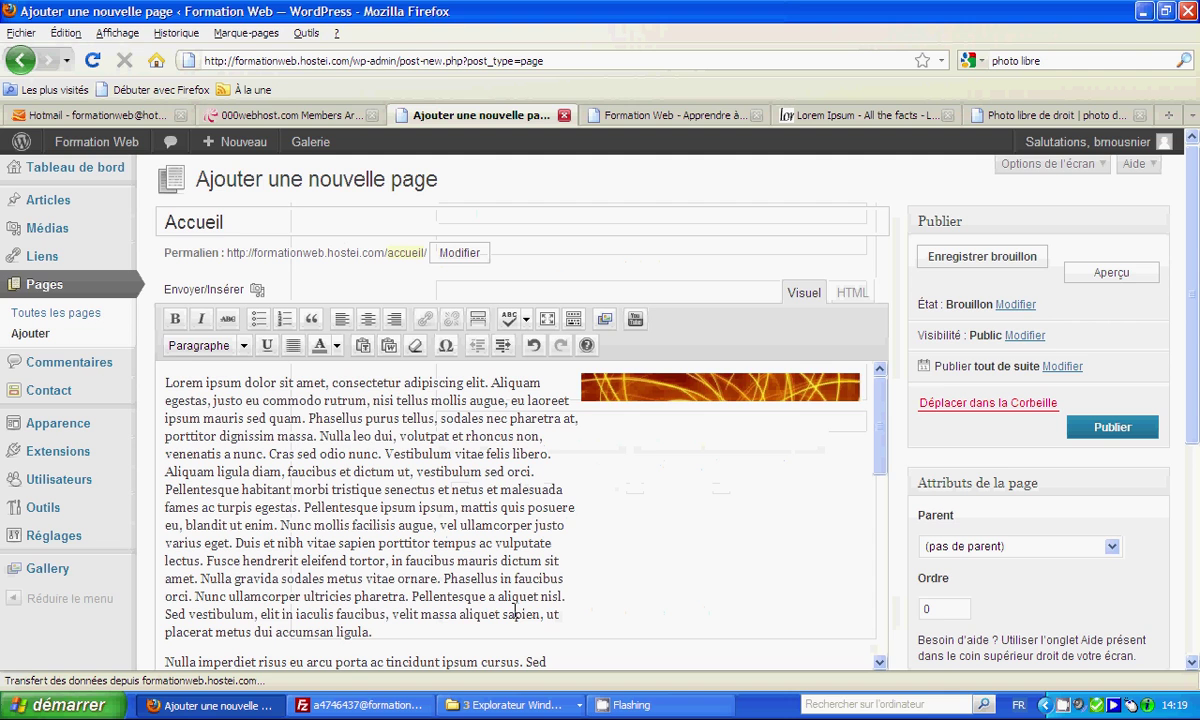
{"action": "scroll", "coordinate": [538, 591], "scroll_direction": "down", "scroll_amount": 3}
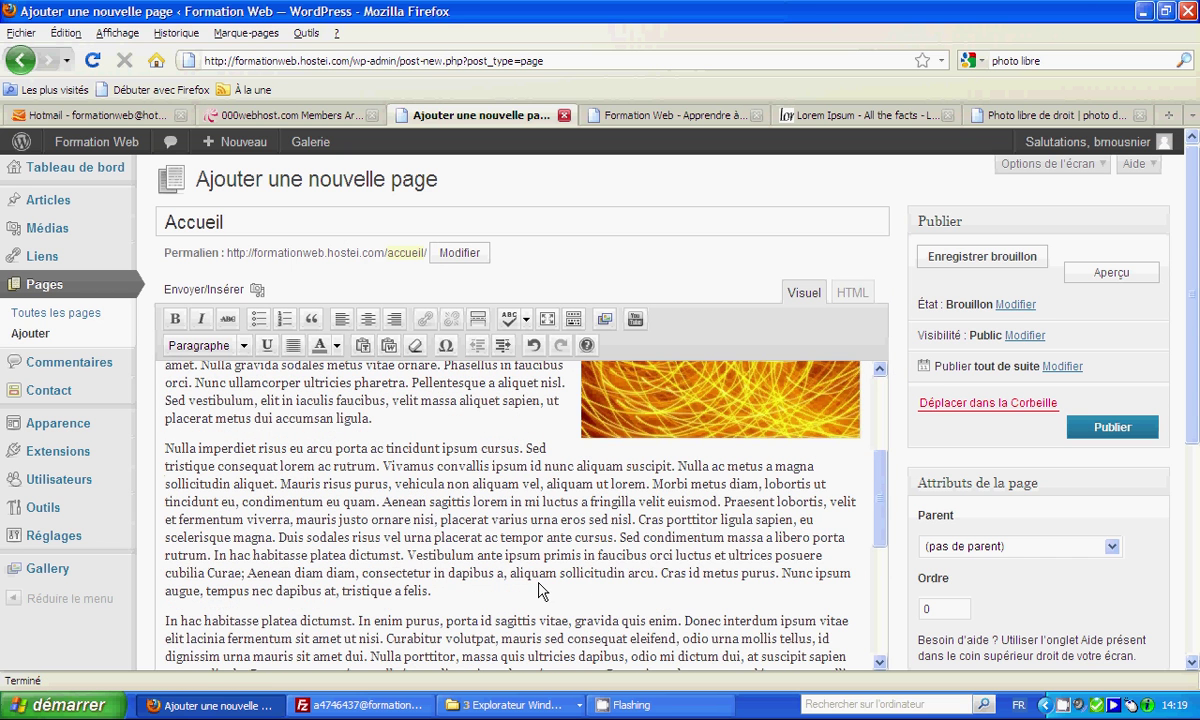
{"action": "left_click", "coordinate": [1108, 429]}
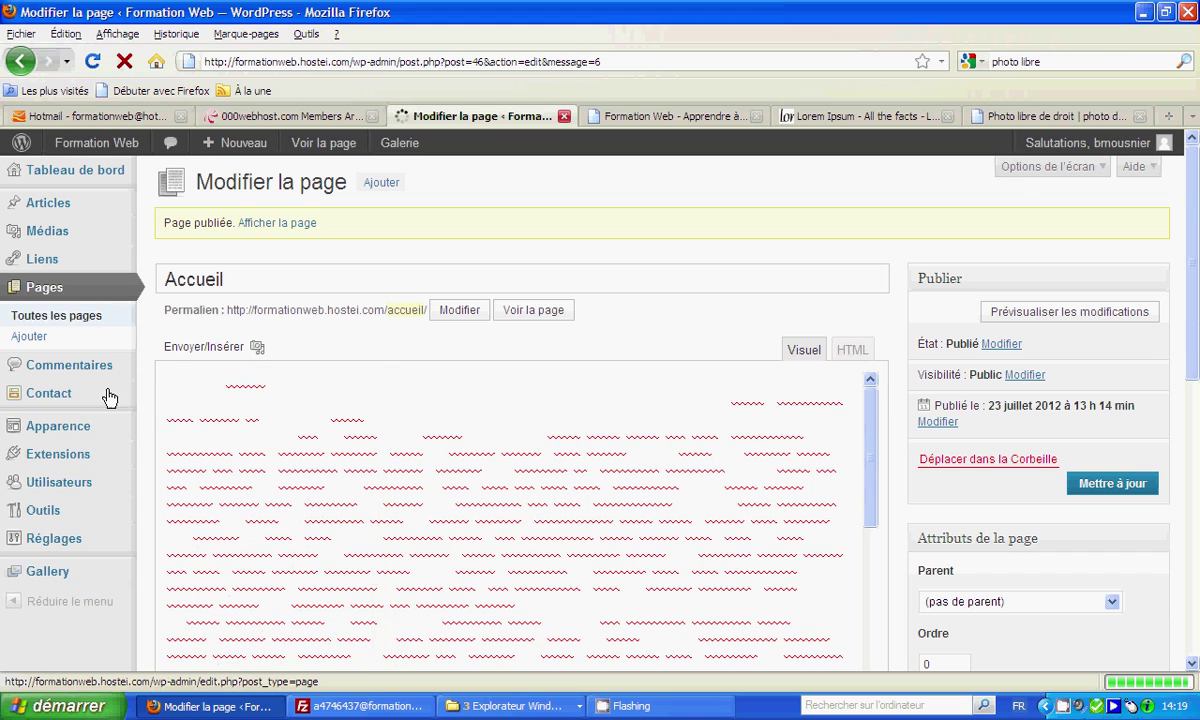
- In the reading settings (Lecture), make the home page a static page, choose Accueil as Page d'accueil, and save the changes
{"action": "mouse_move", "coordinate": [87, 430]}
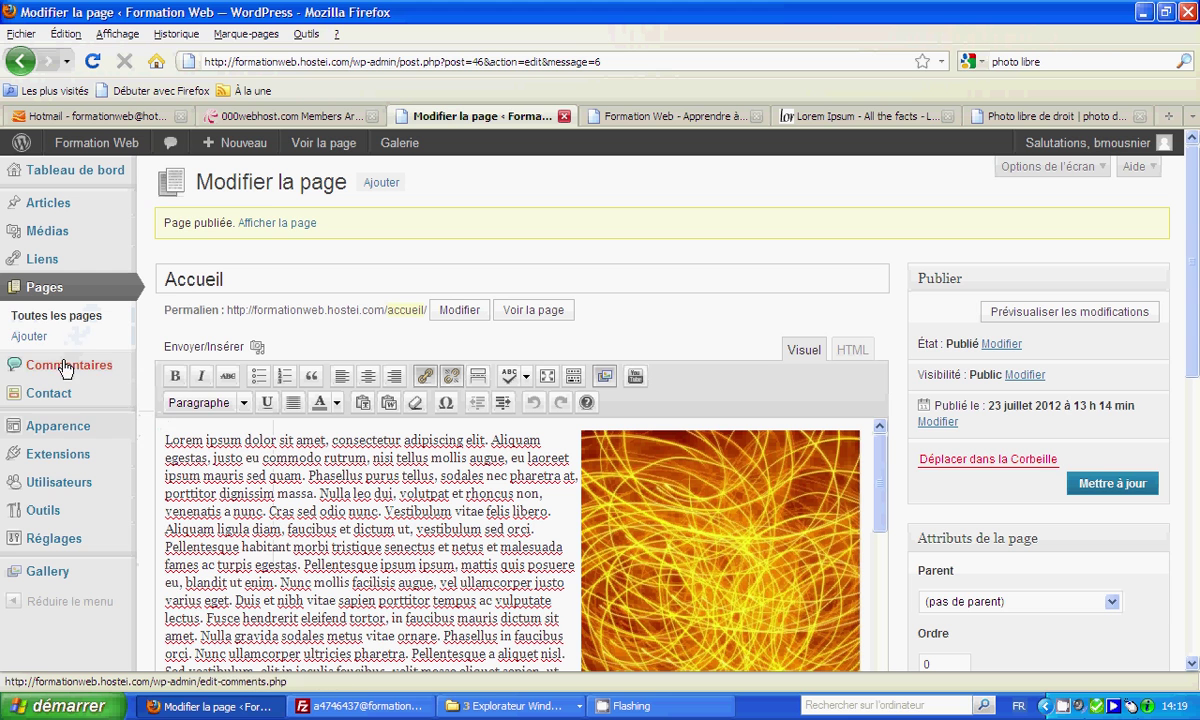
{"action": "mouse_move", "coordinate": [44, 552]}
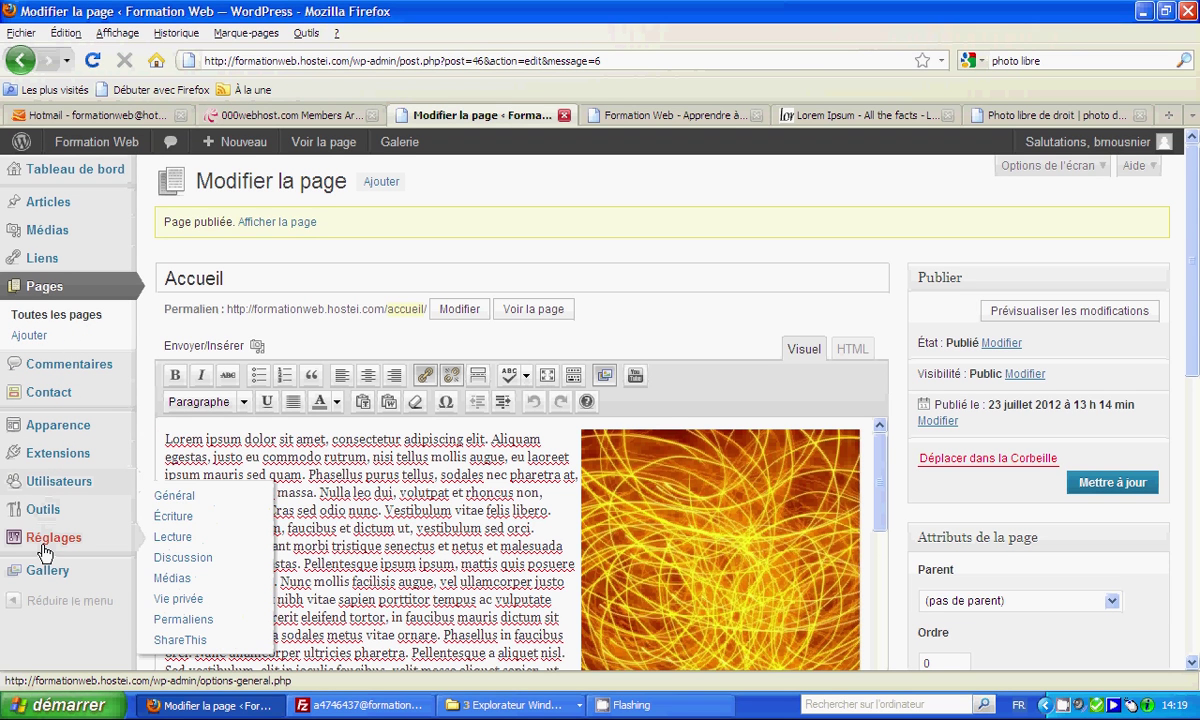
{"action": "left_click", "coordinate": [180, 541]}
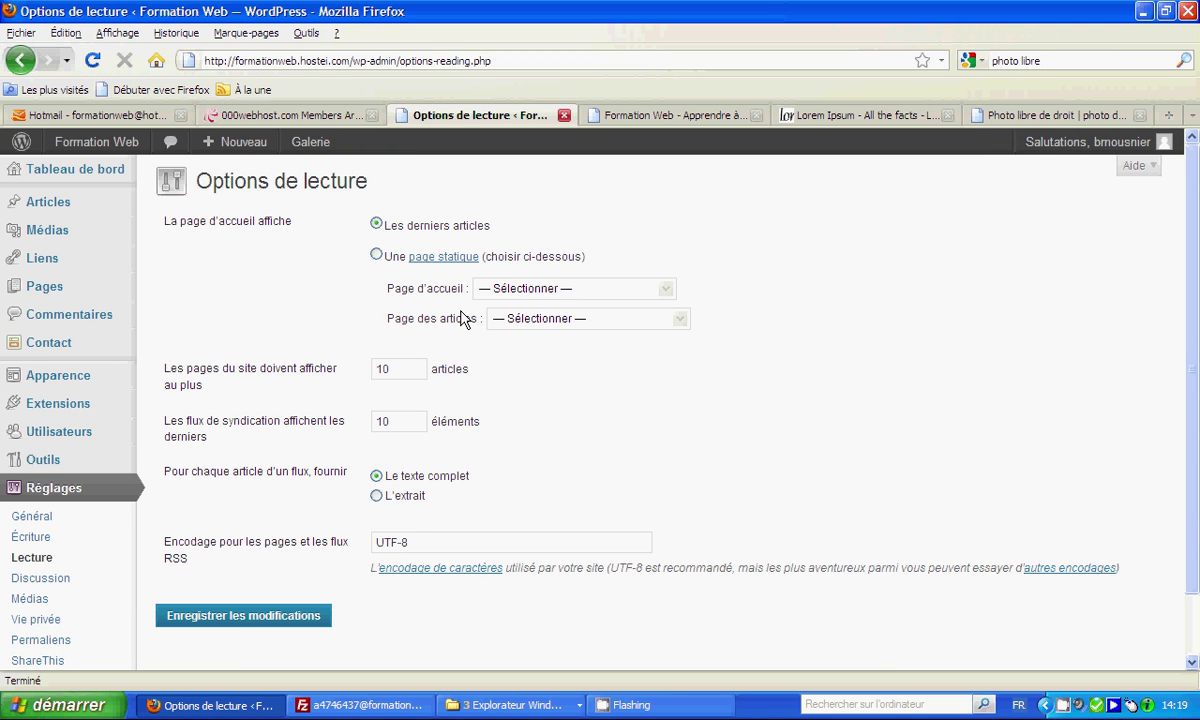
{"action": "left_click_drag", "start_coordinate": [180, 221], "coordinate": [288, 224]}
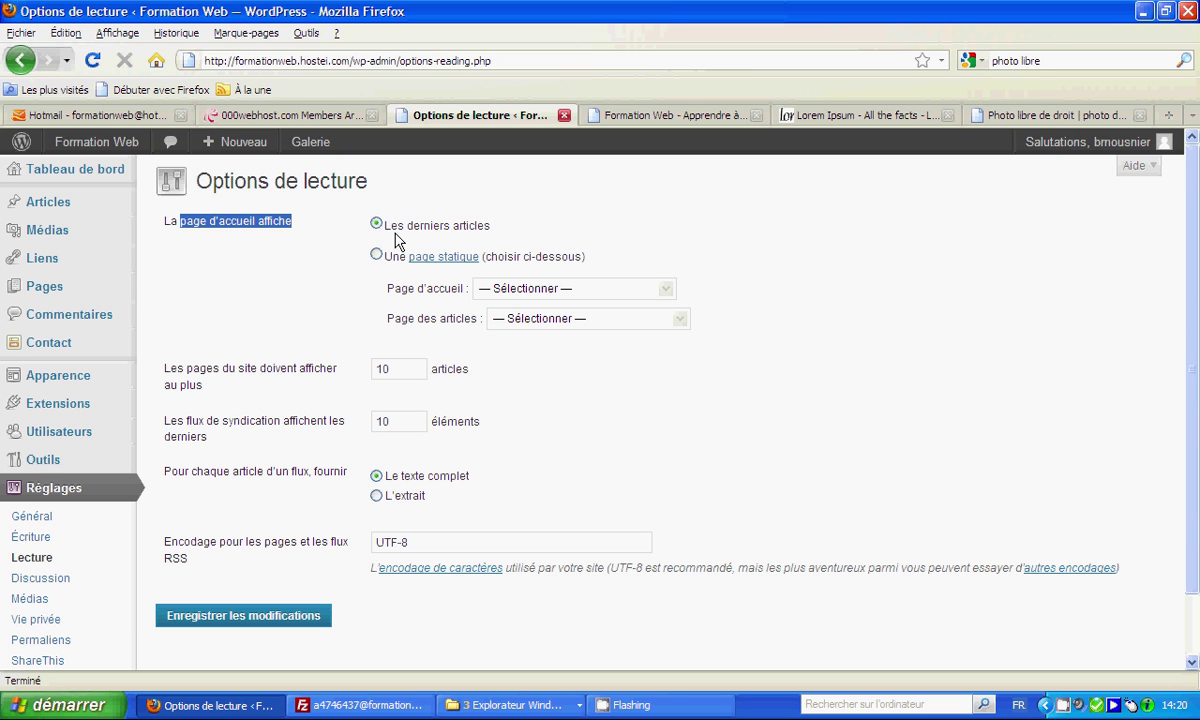
{"action": "left_click_drag", "start_coordinate": [491, 232], "coordinate": [365, 224]}
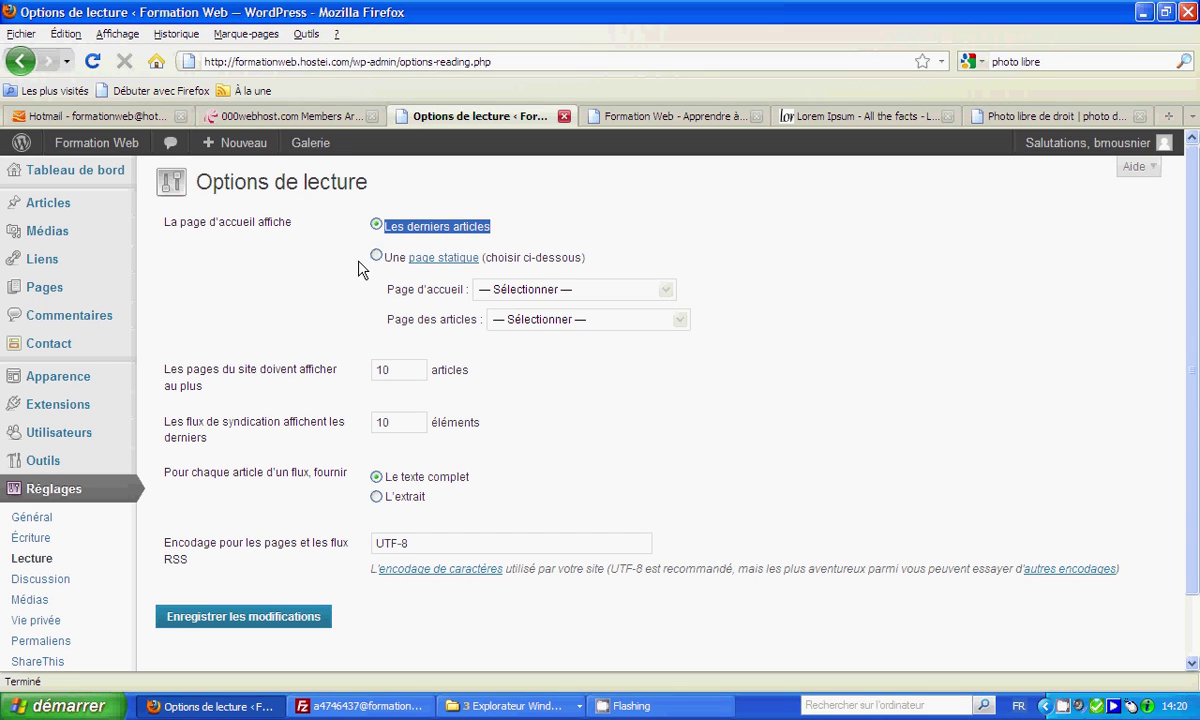
{"action": "left_click", "coordinate": [377, 257]}
{"action": "left_click", "coordinate": [536, 289]}
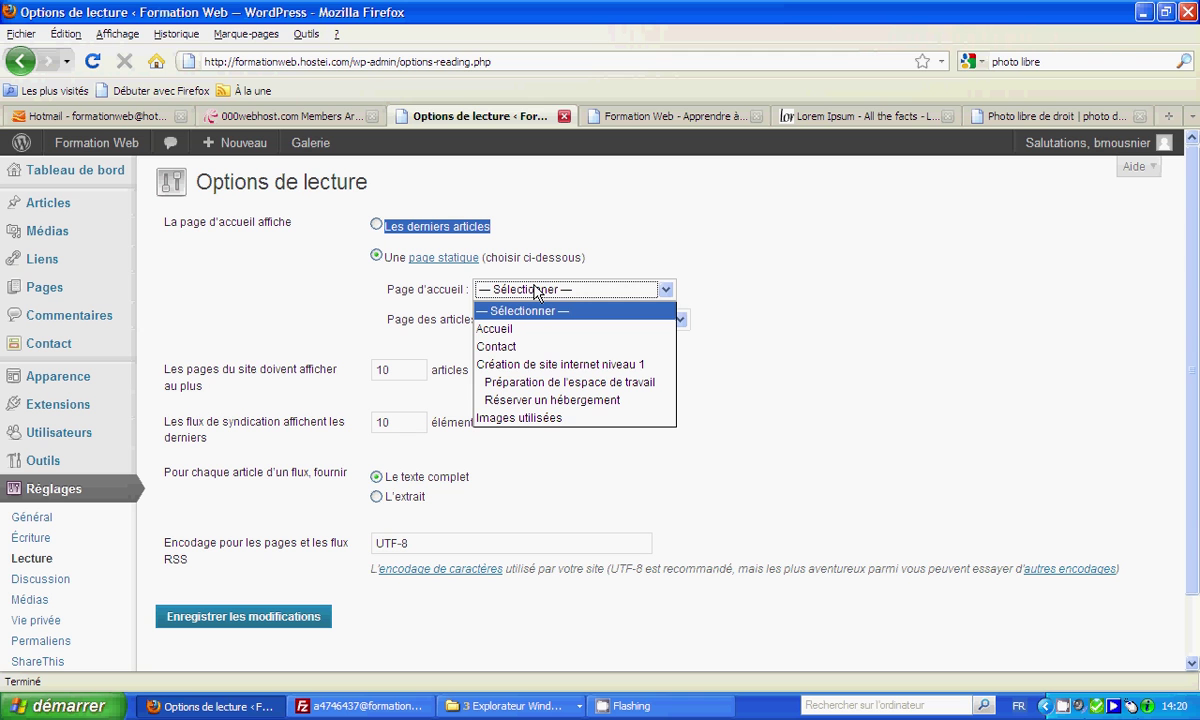
{"action": "left_click", "coordinate": [519, 328]}
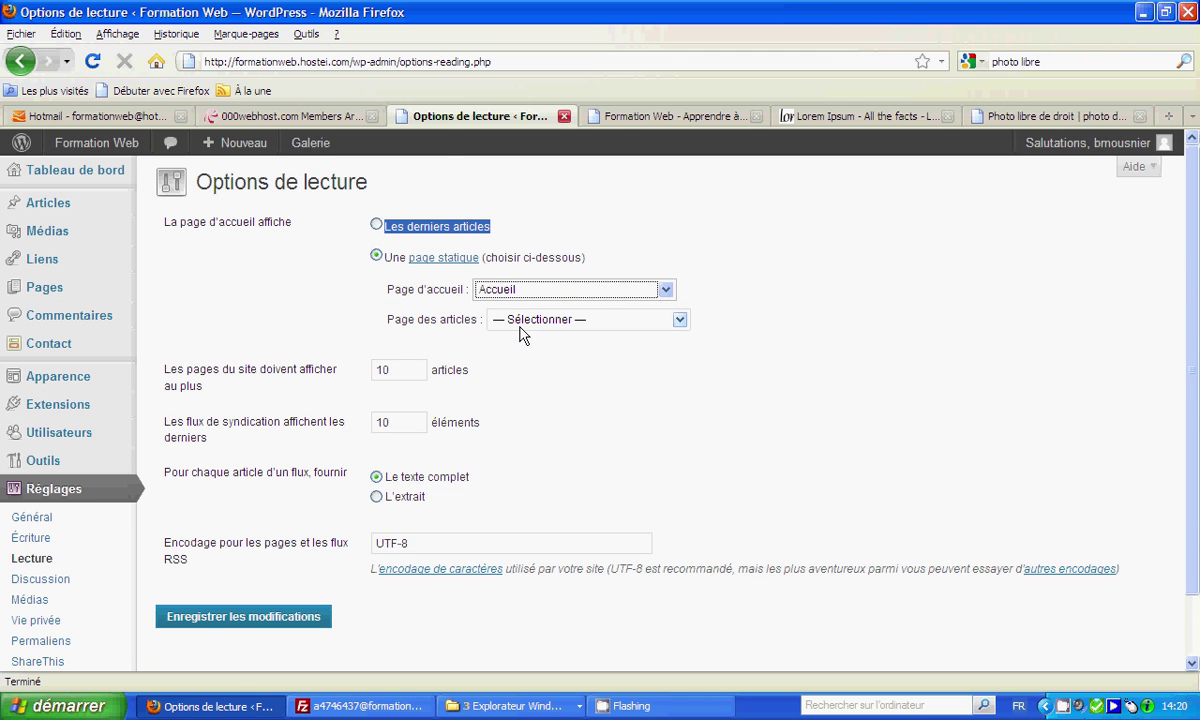
{"action": "left_click", "coordinate": [240, 616]}
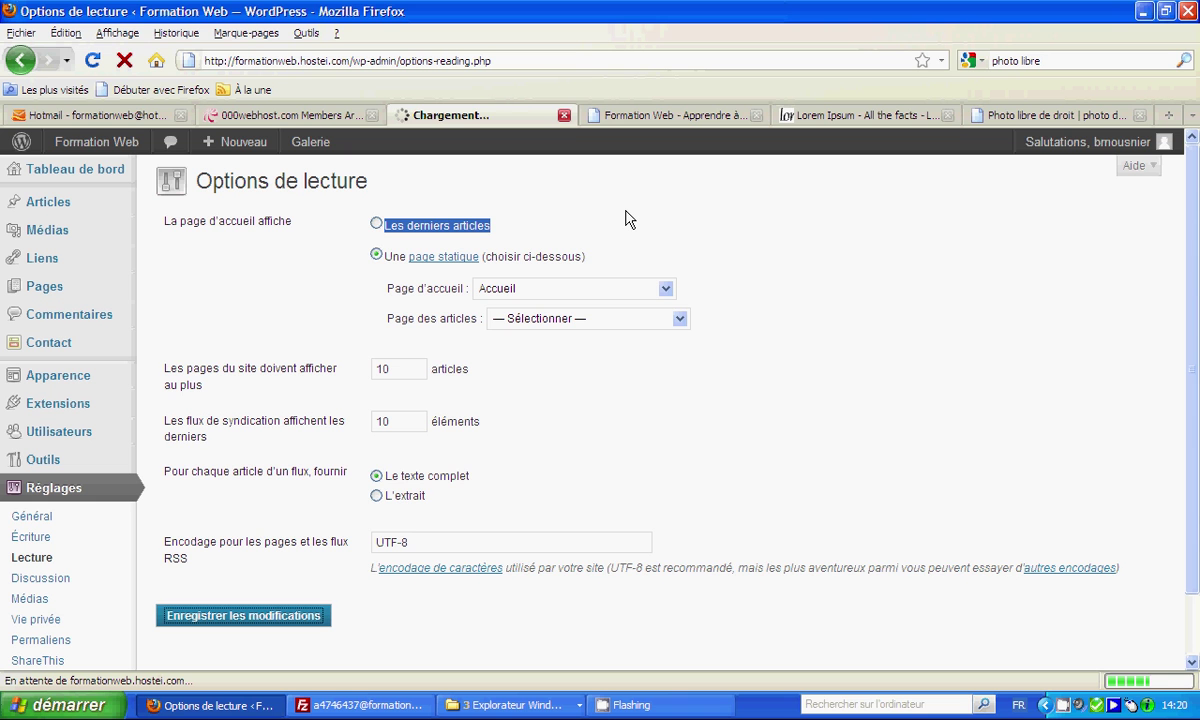
- Reload the public site's home page and examine the text and image it displays
{"action": "left_click", "coordinate": [640, 117]}
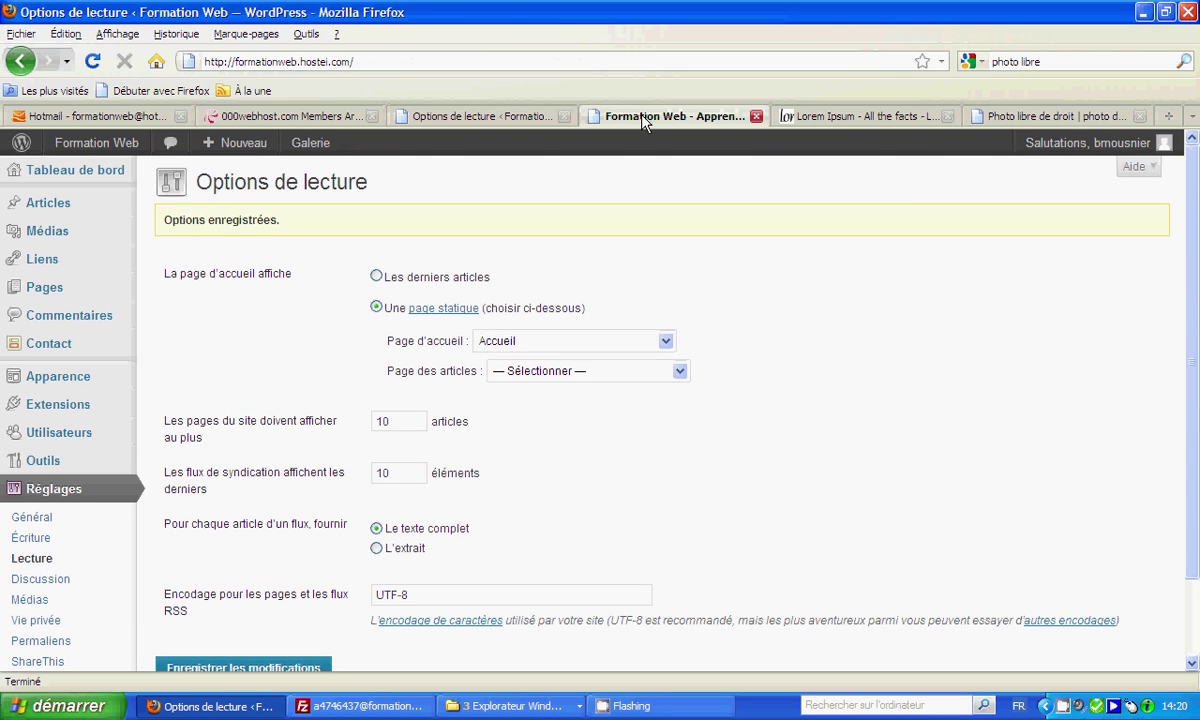
{"action": "left_click", "coordinate": [415, 62]}
{"action": "key", "text": "Return"}
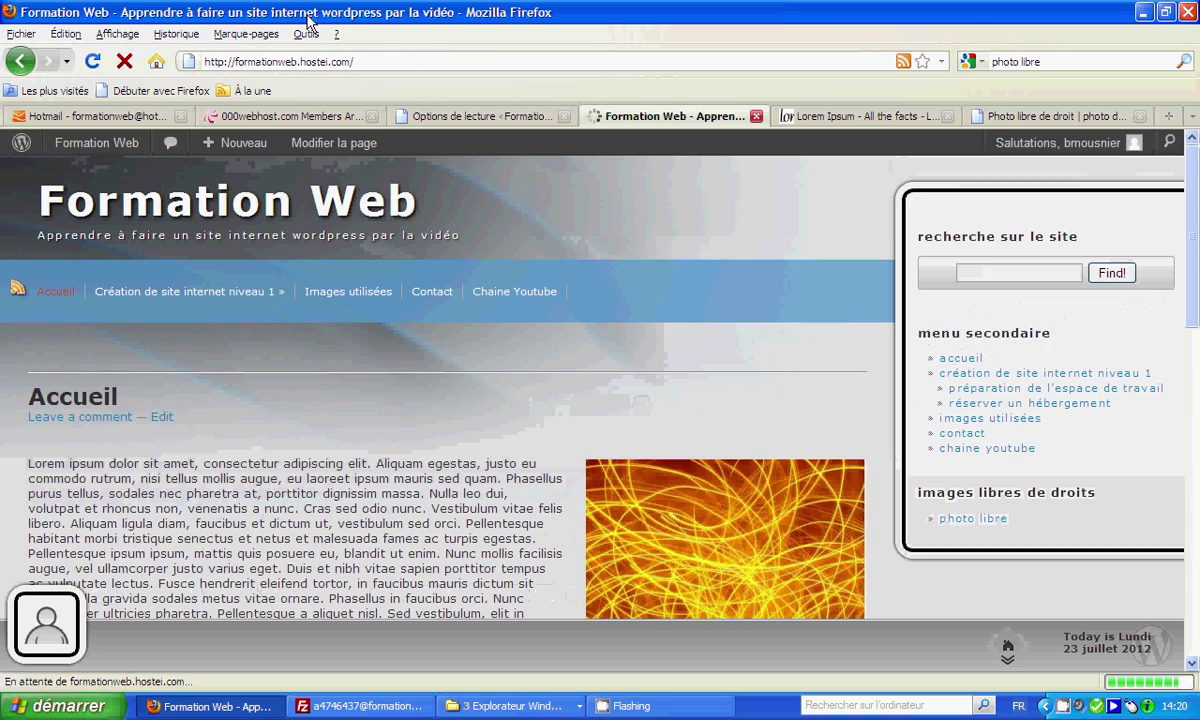
{"action": "scroll", "coordinate": [254, 366], "scroll_direction": "down", "scroll_amount": 10}
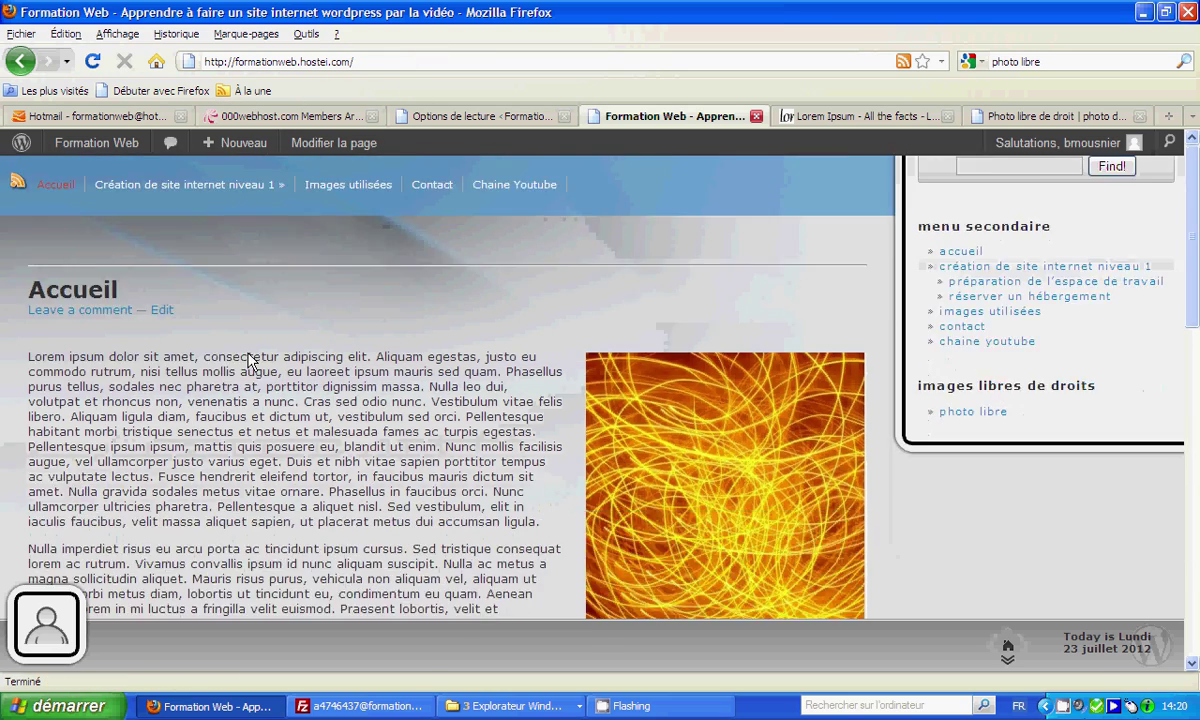
{"action": "scroll", "coordinate": [248, 351], "scroll_direction": "up", "scroll_amount": 5}
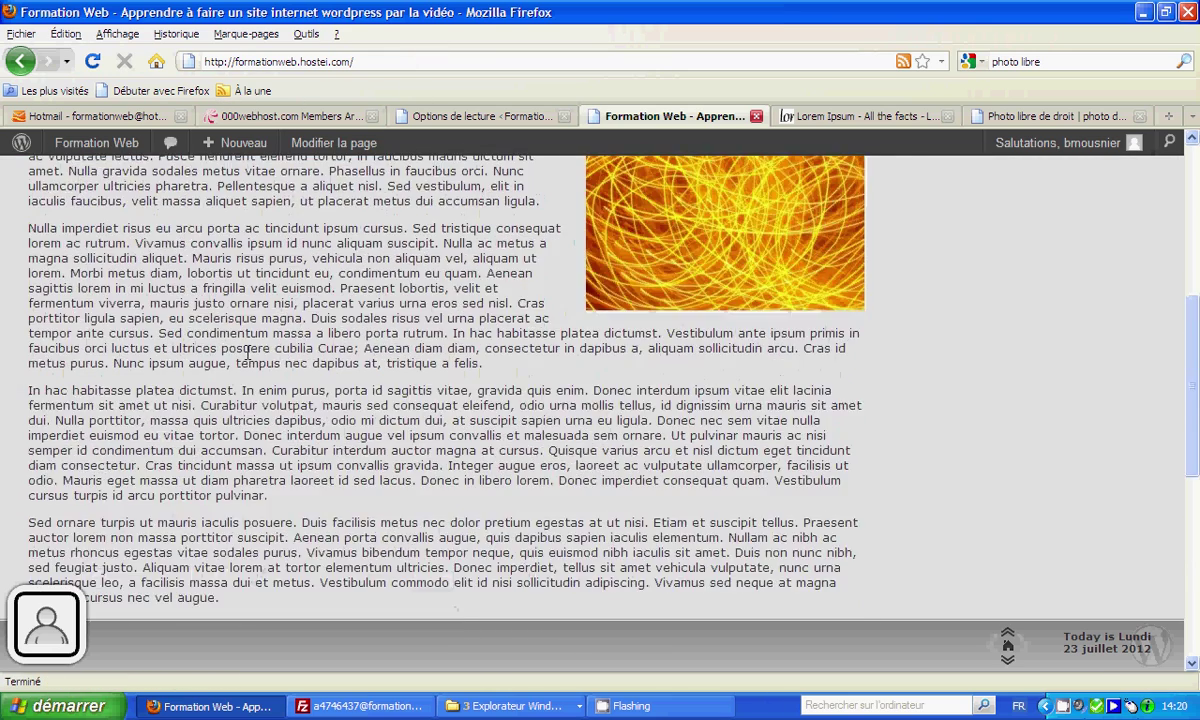
{"action": "scroll", "coordinate": [319, 352], "scroll_direction": "up", "scroll_amount": 5}
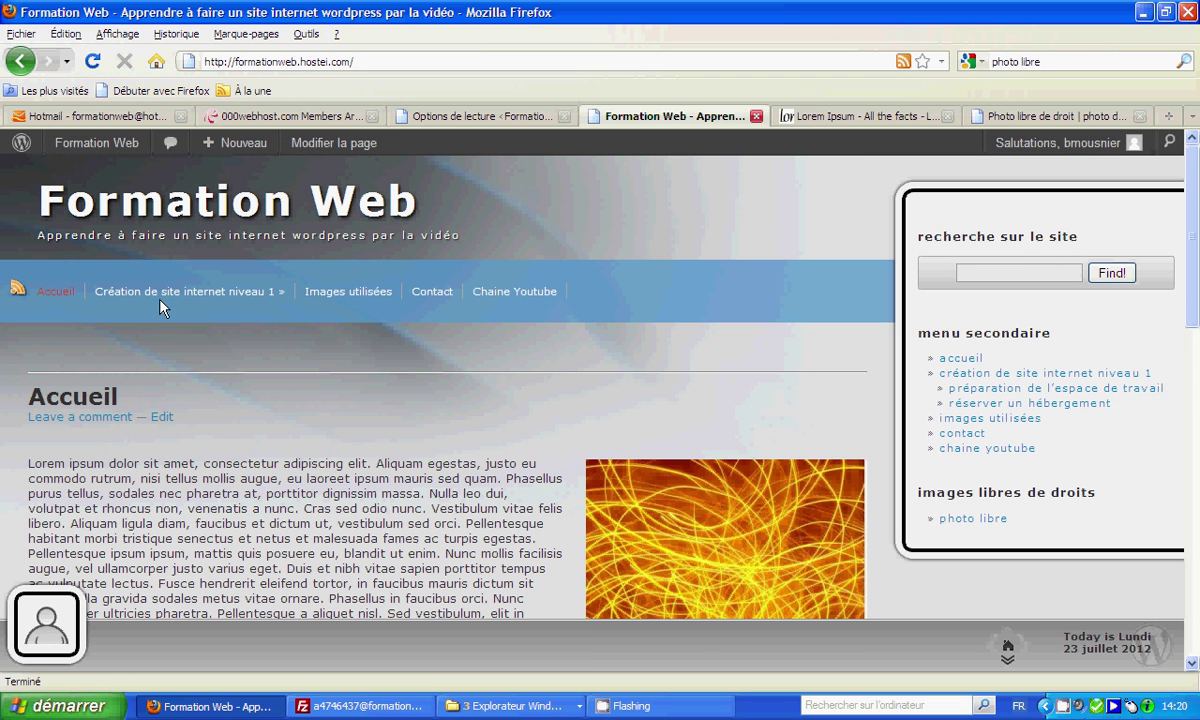
{"action": "mouse_move", "coordinate": [190, 293]}
{"action": "scroll", "coordinate": [241, 415], "scroll_direction": "down", "scroll_amount": 10}
{"action": "scroll", "coordinate": [241, 405], "scroll_direction": "up", "scroll_amount": 4}
{"action": "scroll", "coordinate": [241, 401], "scroll_direction": "up", "scroll_amount": 4}
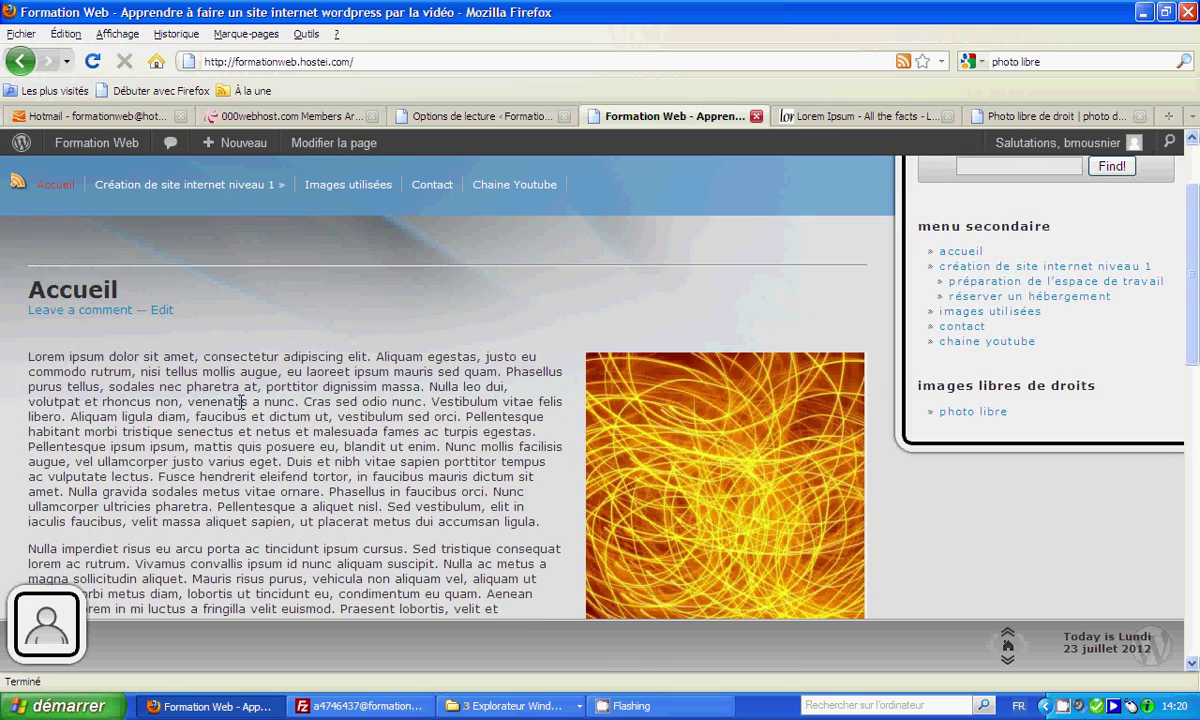
{"action": "scroll", "coordinate": [240, 362], "scroll_direction": "up", "scroll_amount": 2}
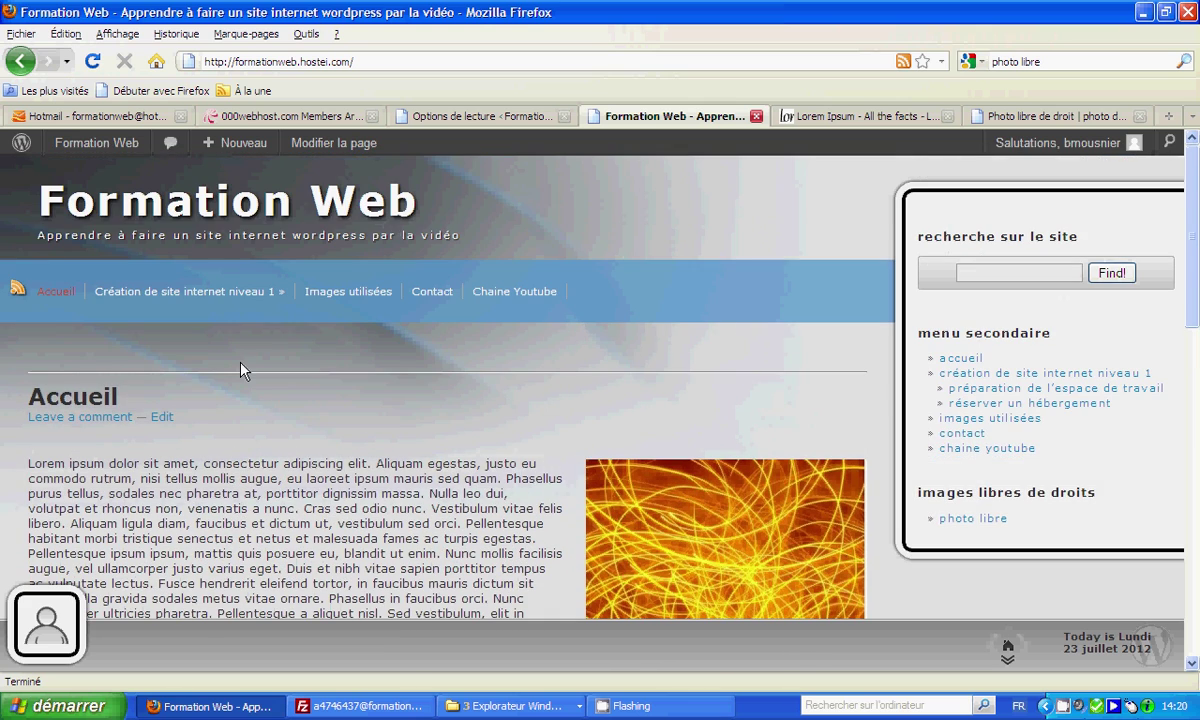